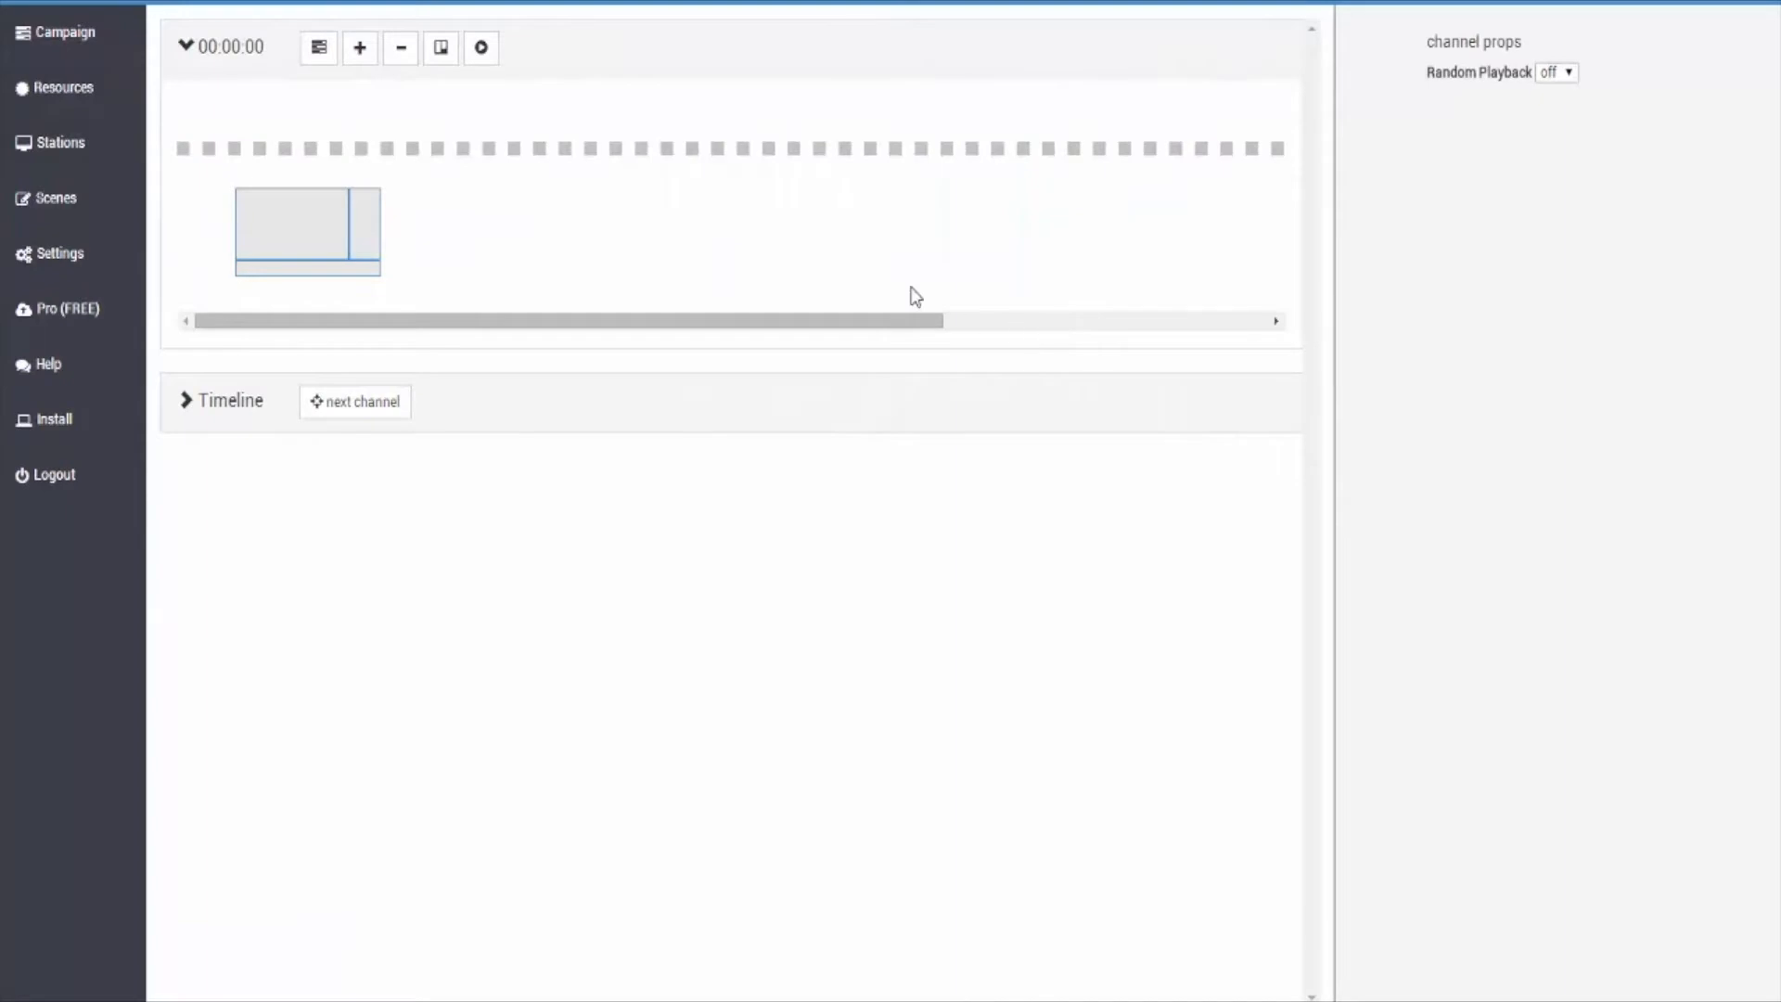
Step: Open My campaign from the campaign list and expand its timeline channels
left_click(320, 54)
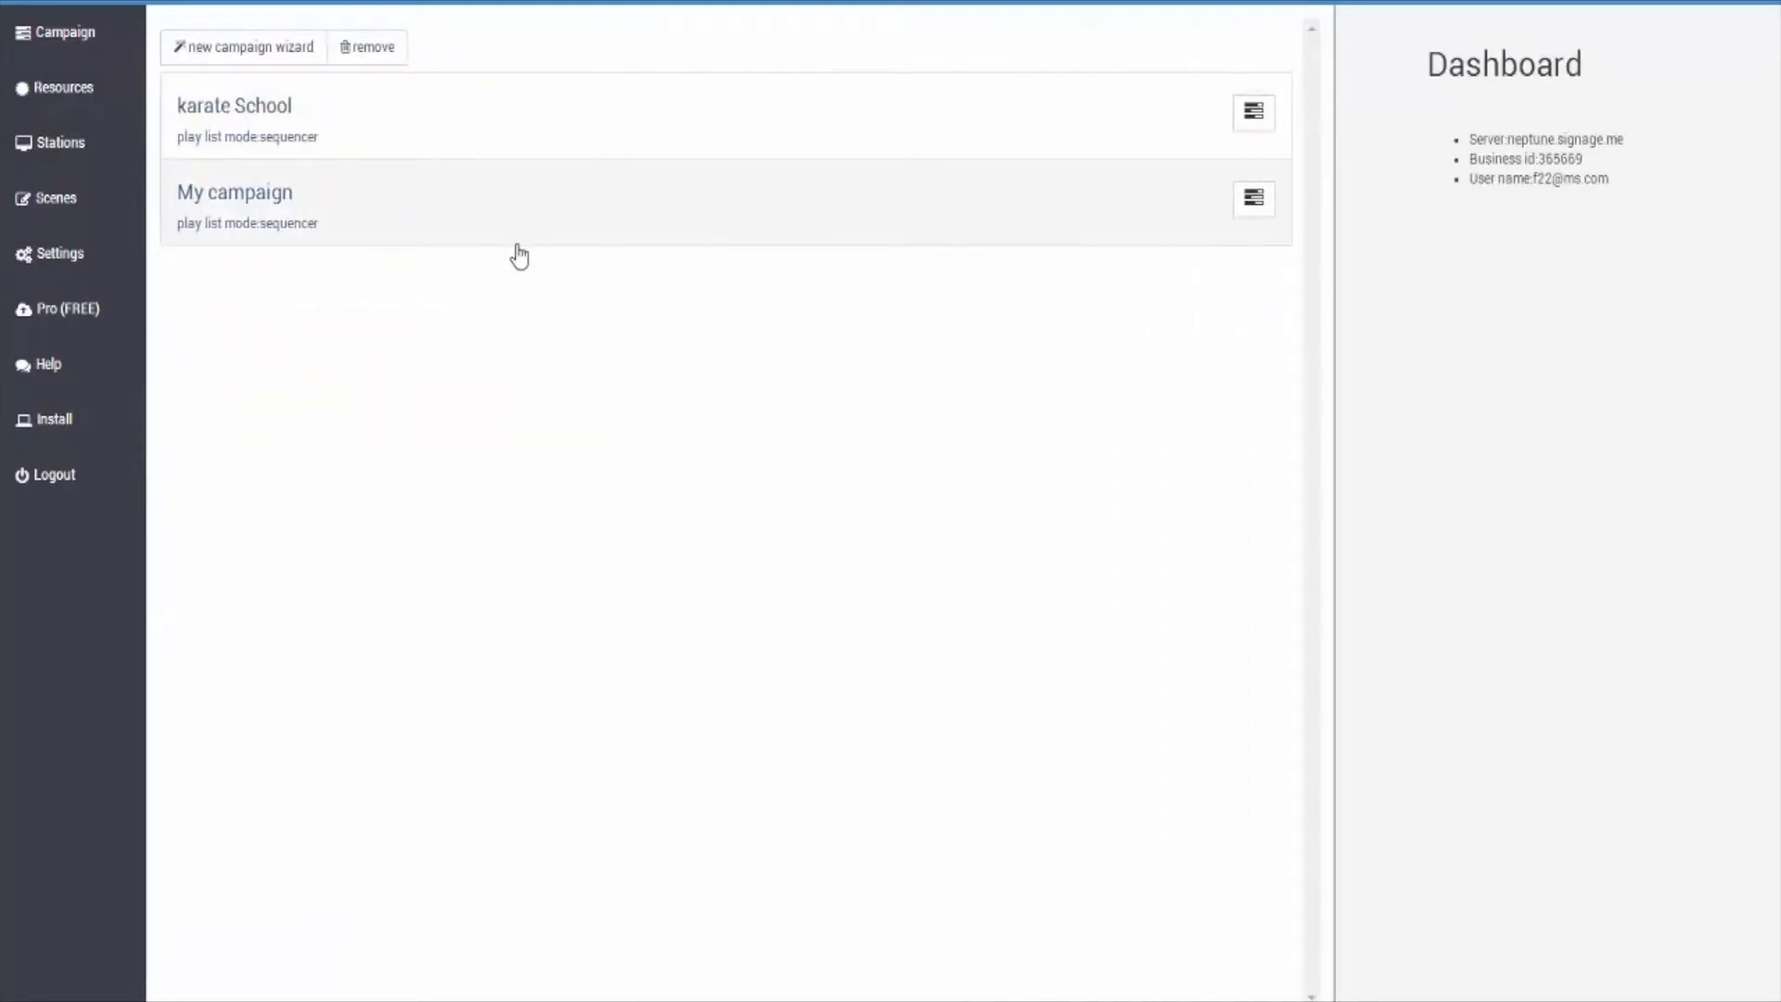
left_click(508, 238)
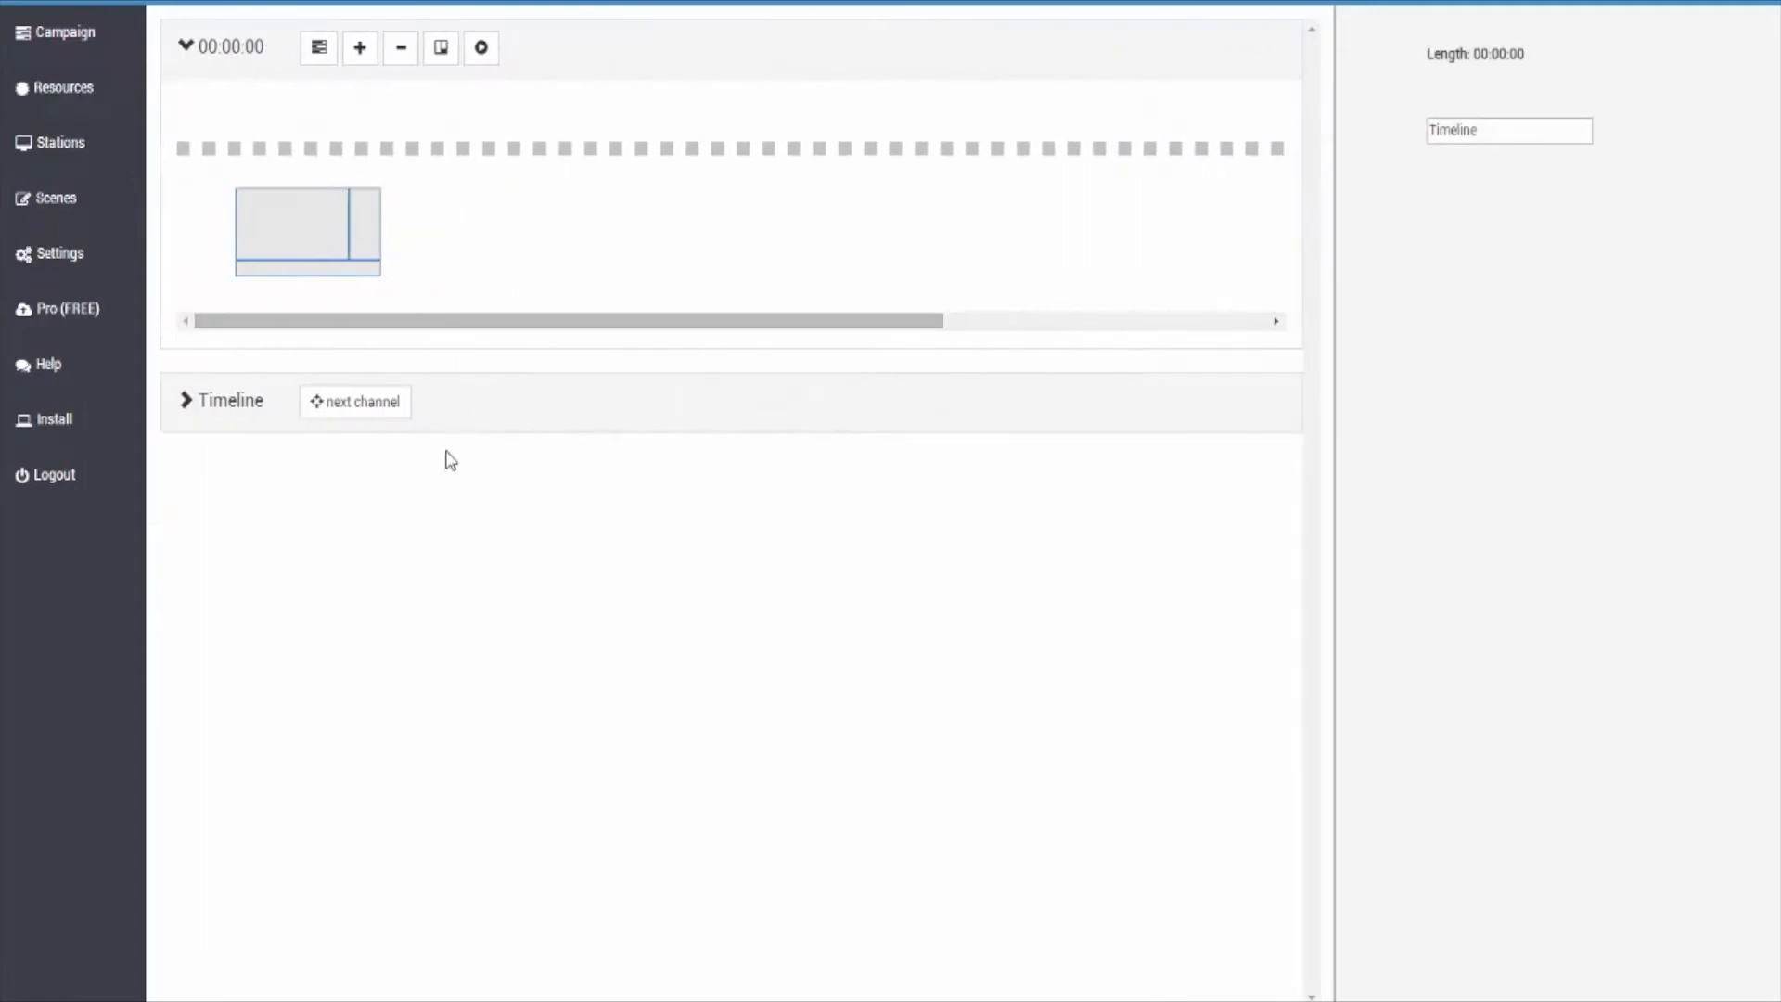
left_click(188, 408)
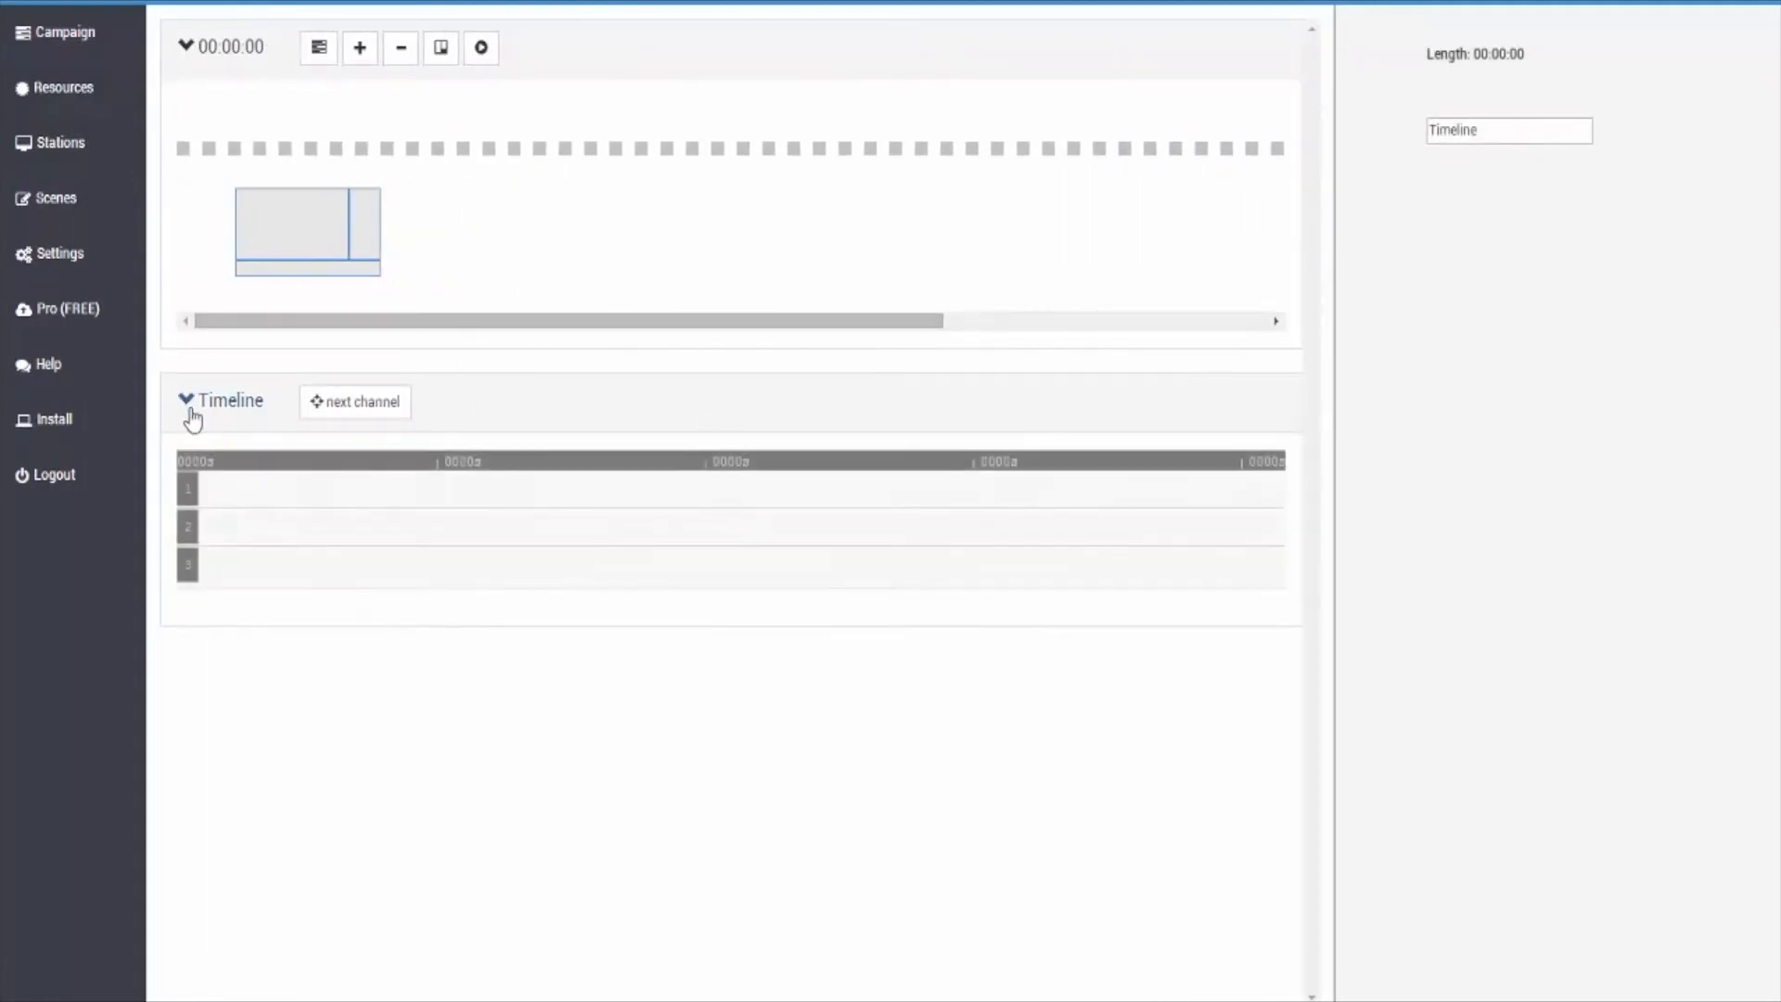
Step: Select channels 1, 2 and 3 in turn to check which screen division each one controls
left_click(228, 493)
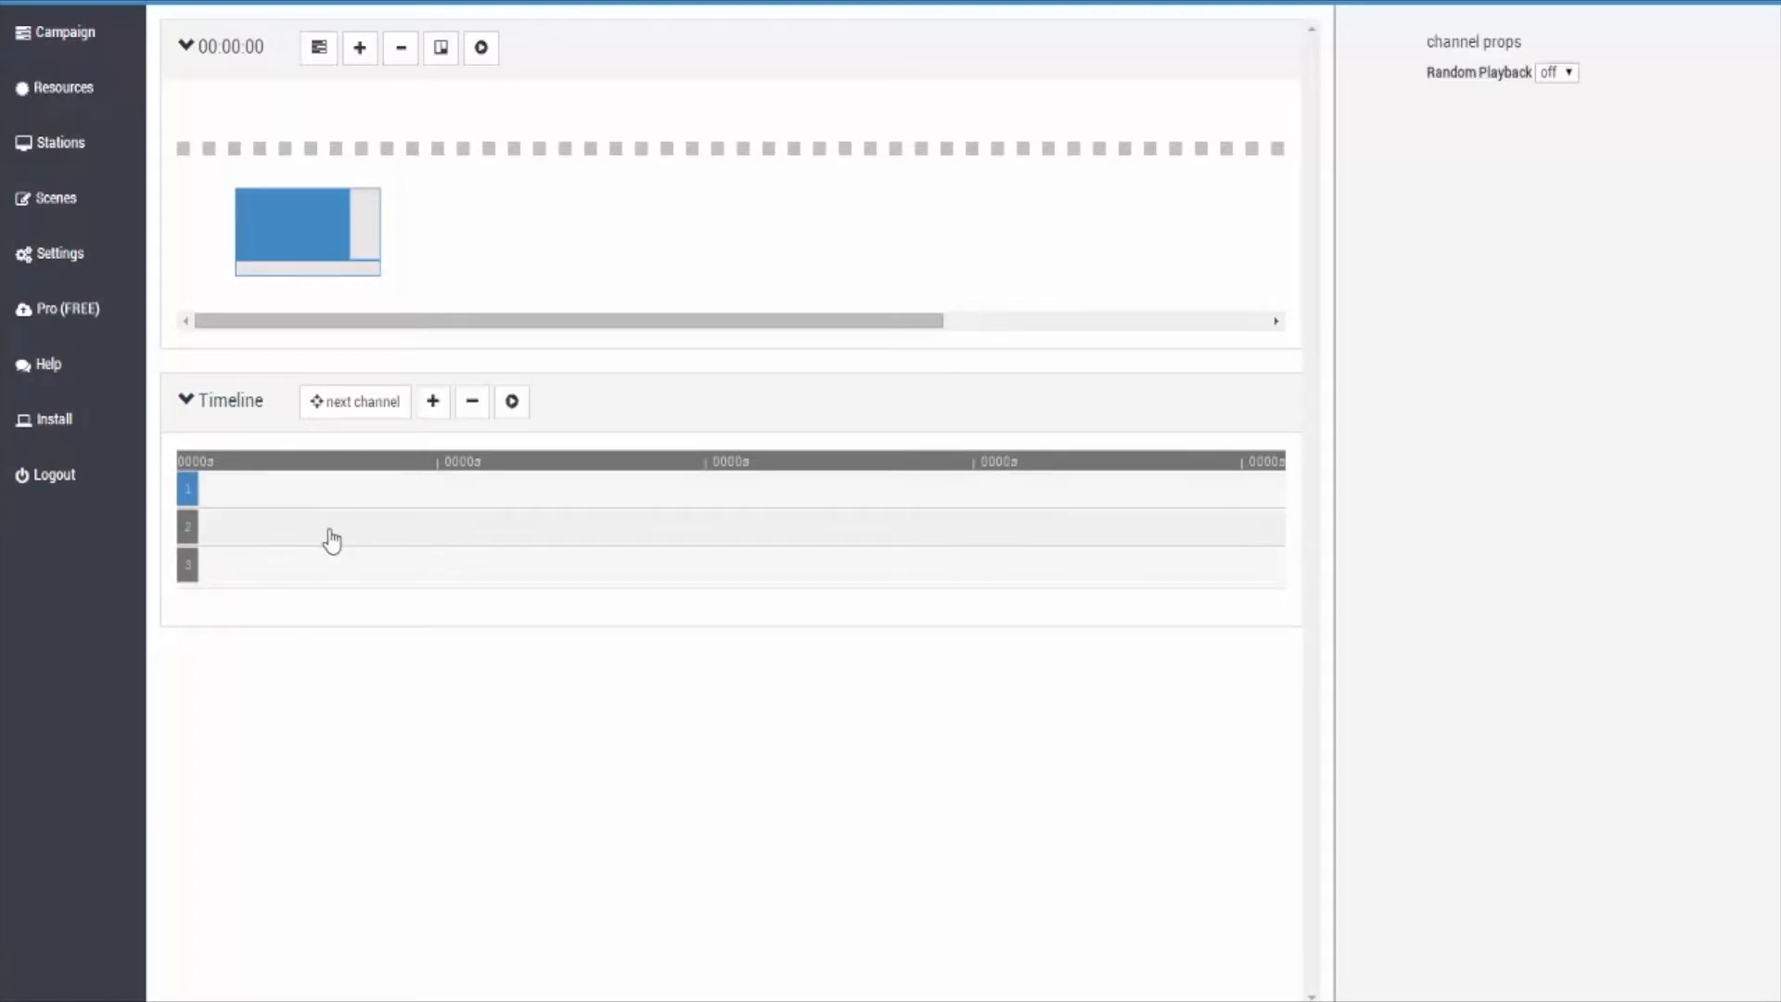
left_click(332, 540)
left_click(328, 573)
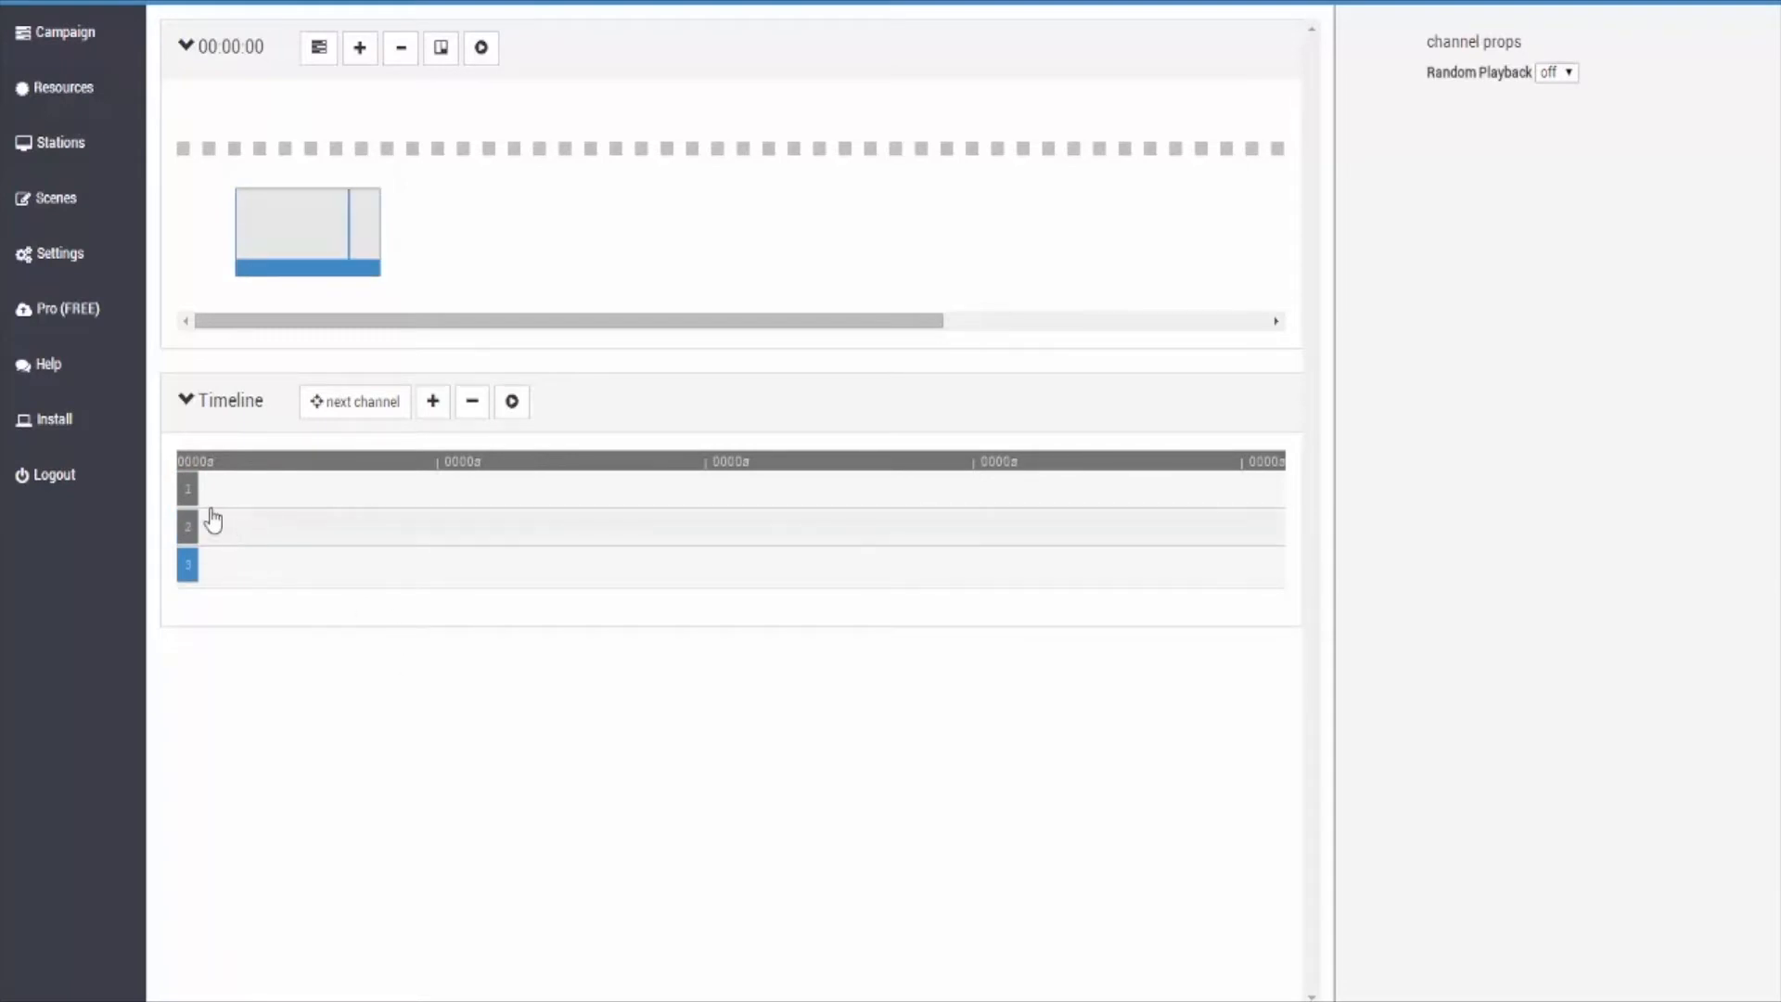
Step: Add a Multimedia RSS component to channel 1 of the timeline
left_click(186, 499)
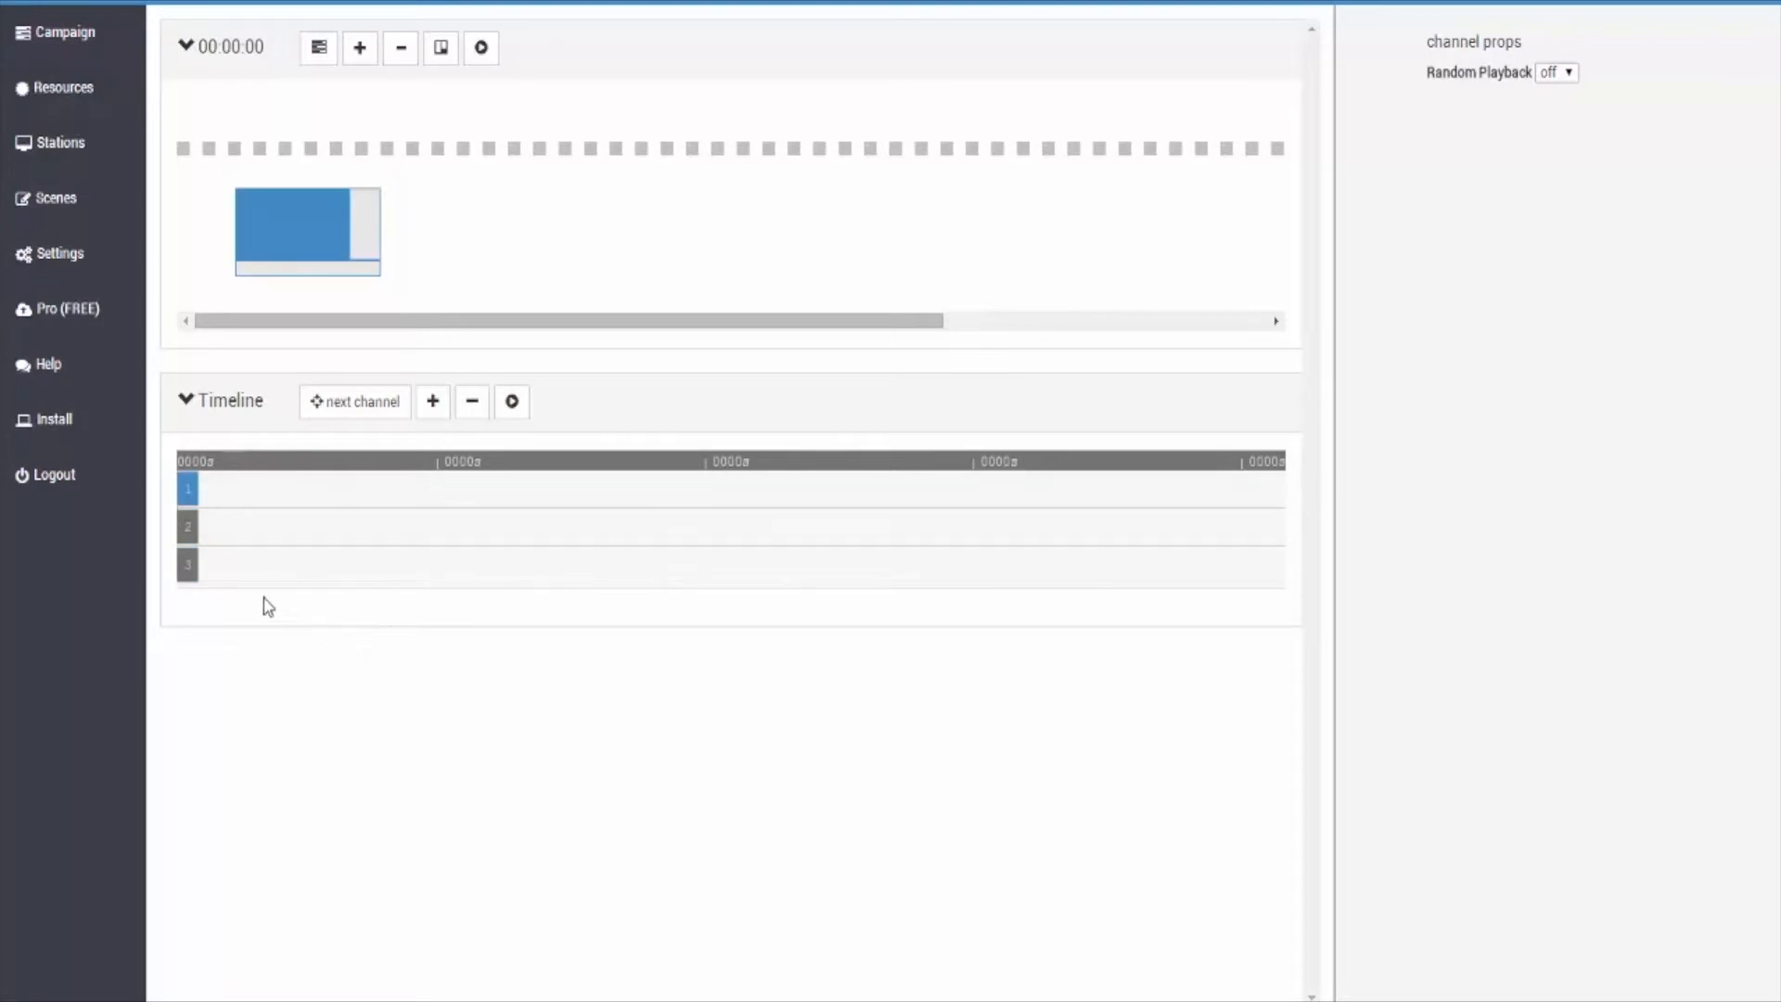
left_click(432, 401)
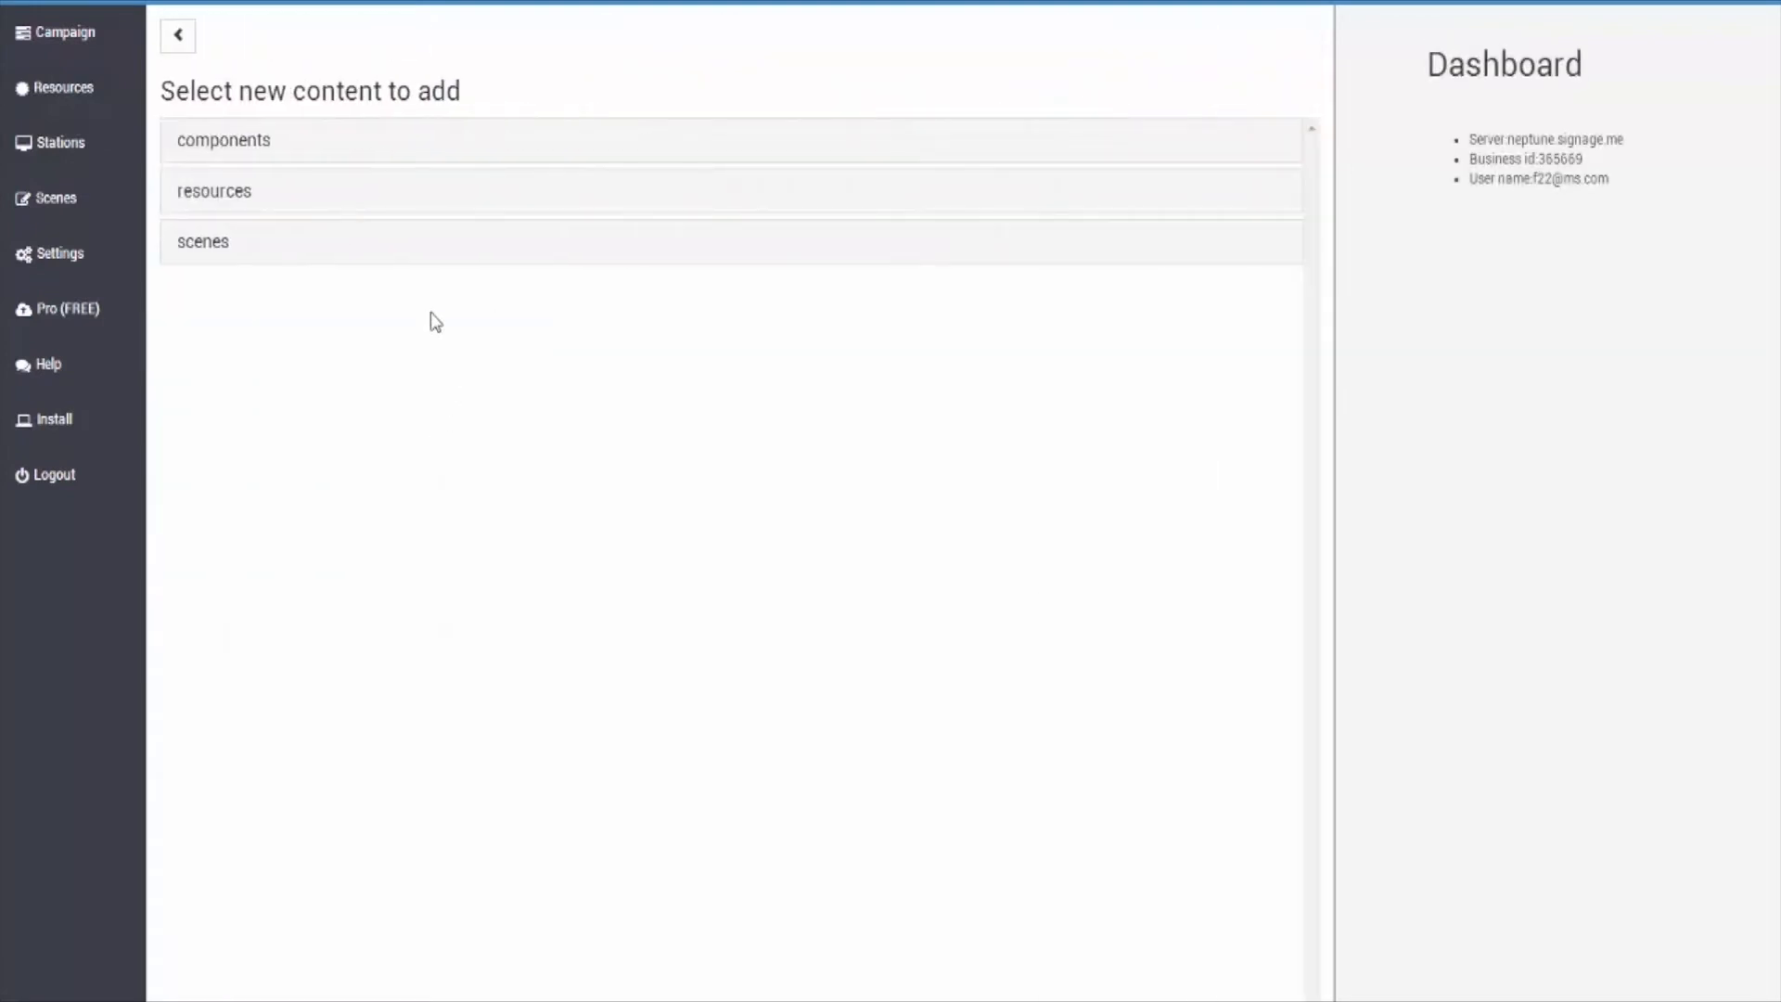
left_click(270, 148)
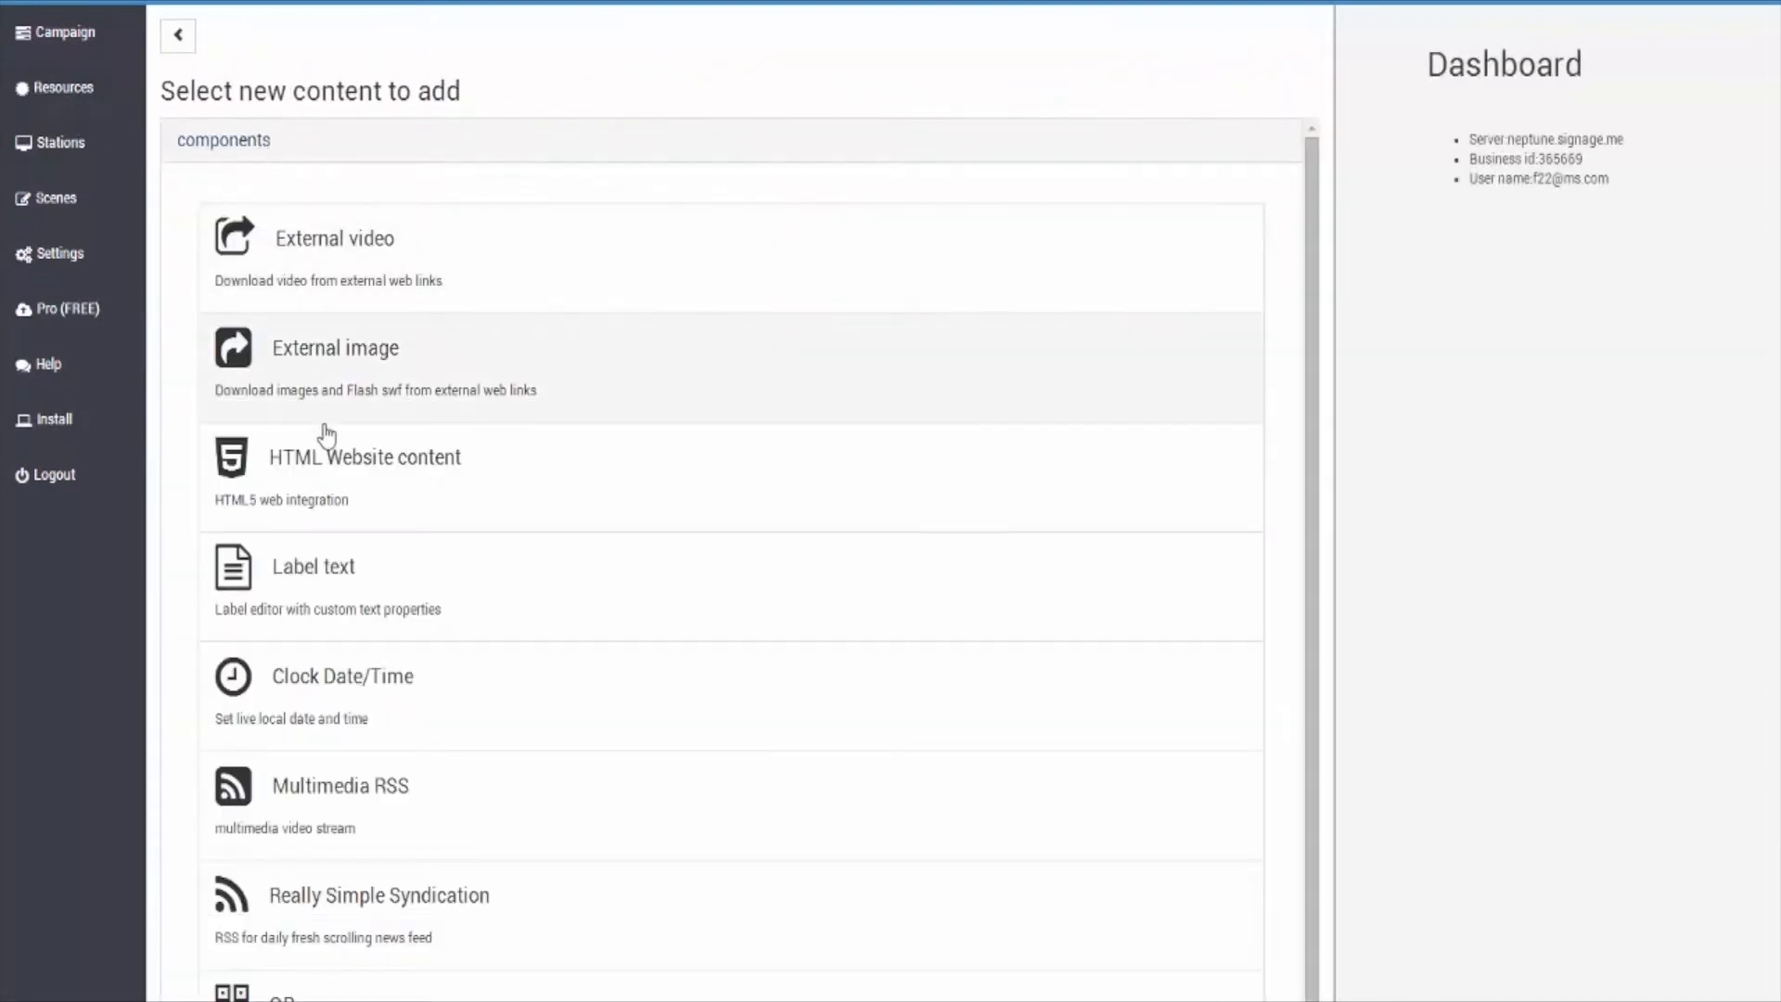
left_click(370, 789)
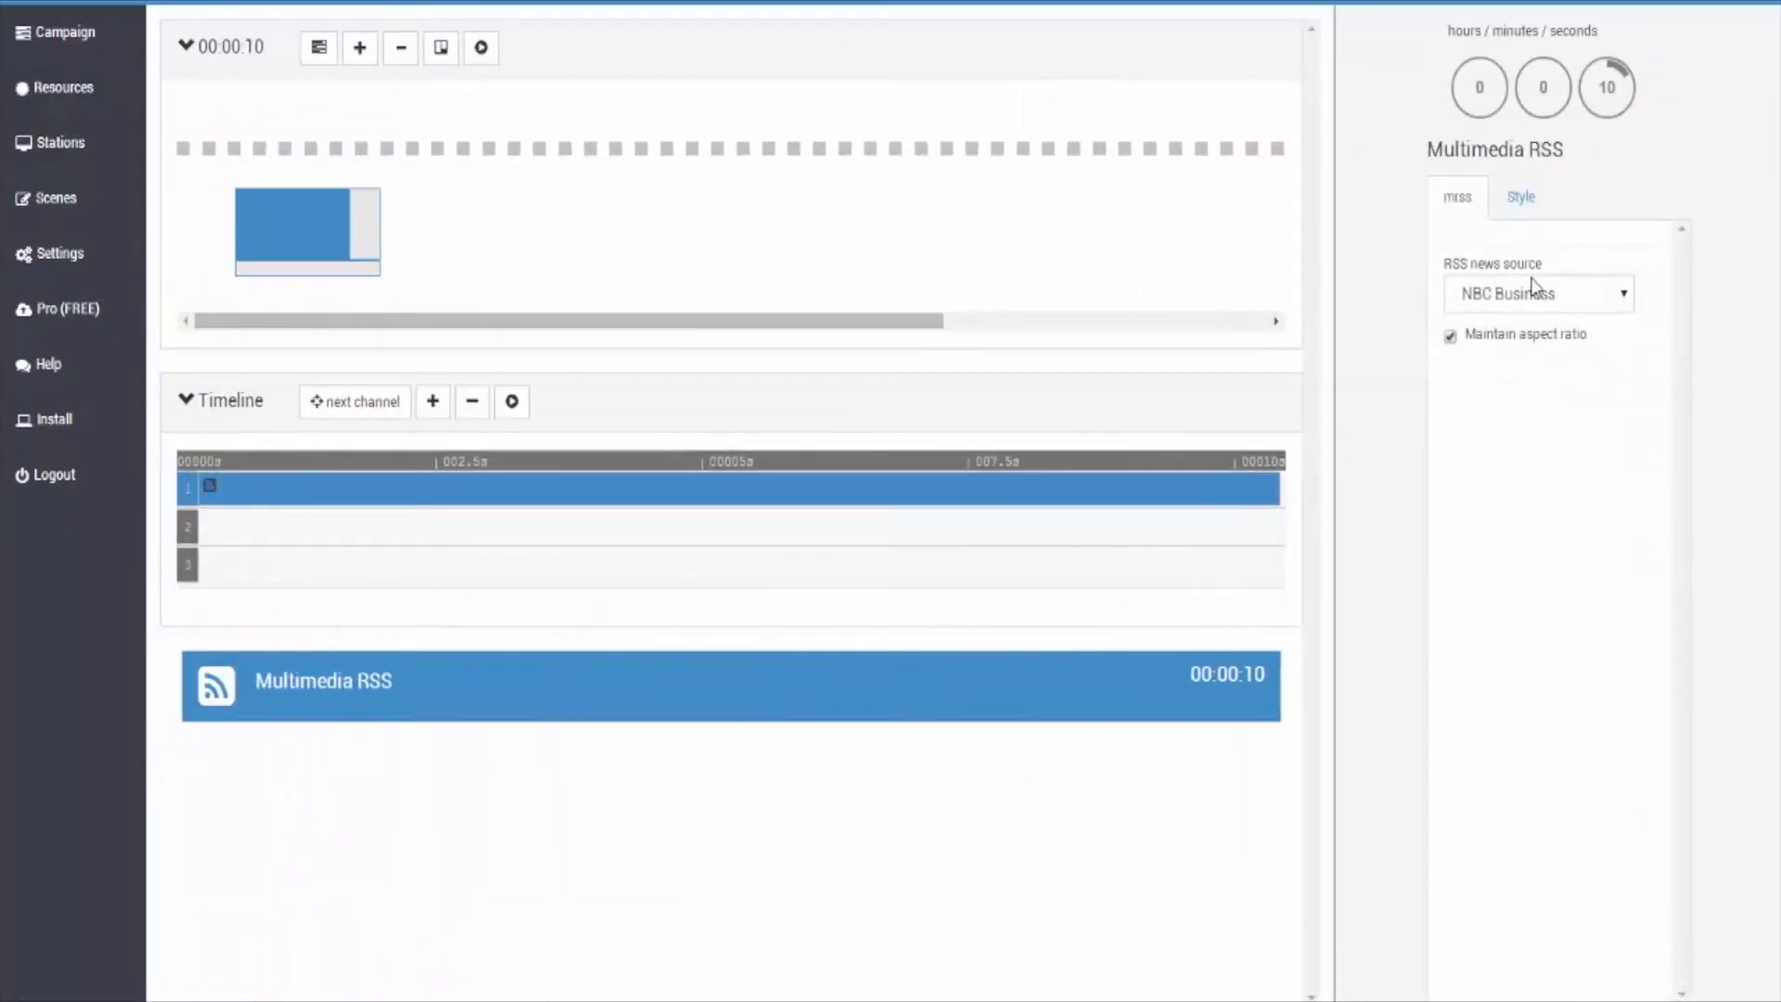
Step: Choose NBC Business as the Multimedia RSS news source and set the component's background color to dark gray
left_click(1531, 288)
left_click(1490, 290)
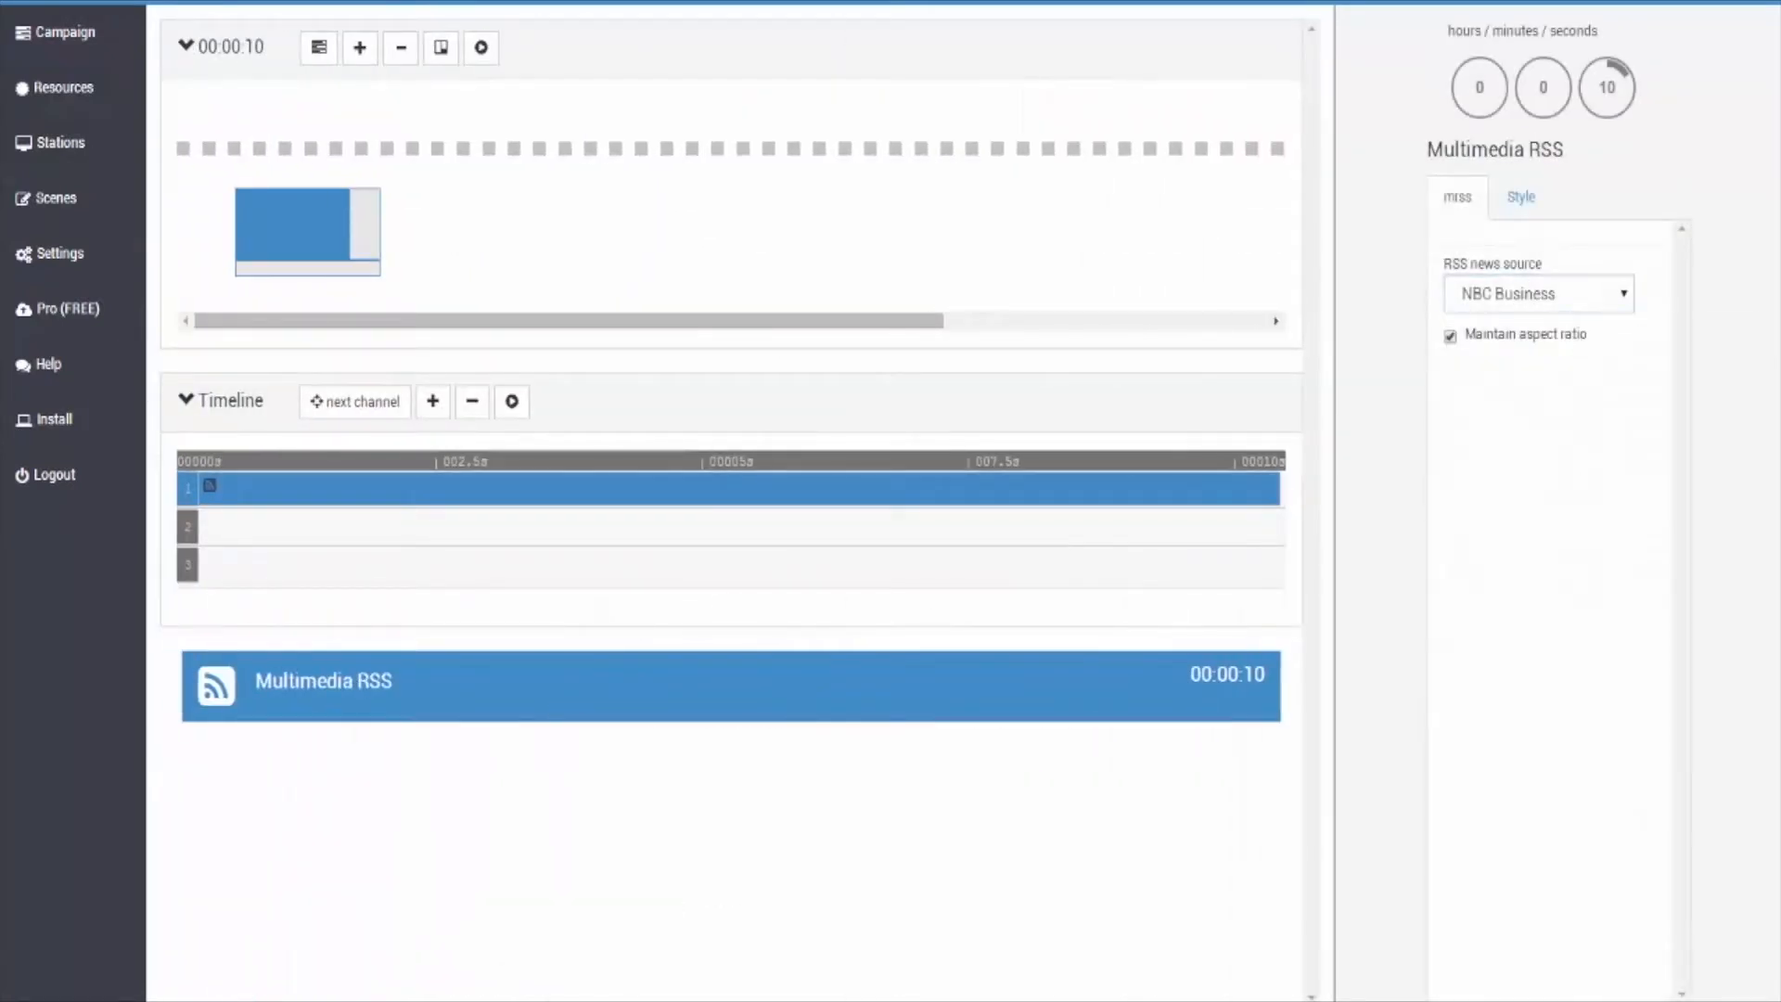
left_click(1527, 215)
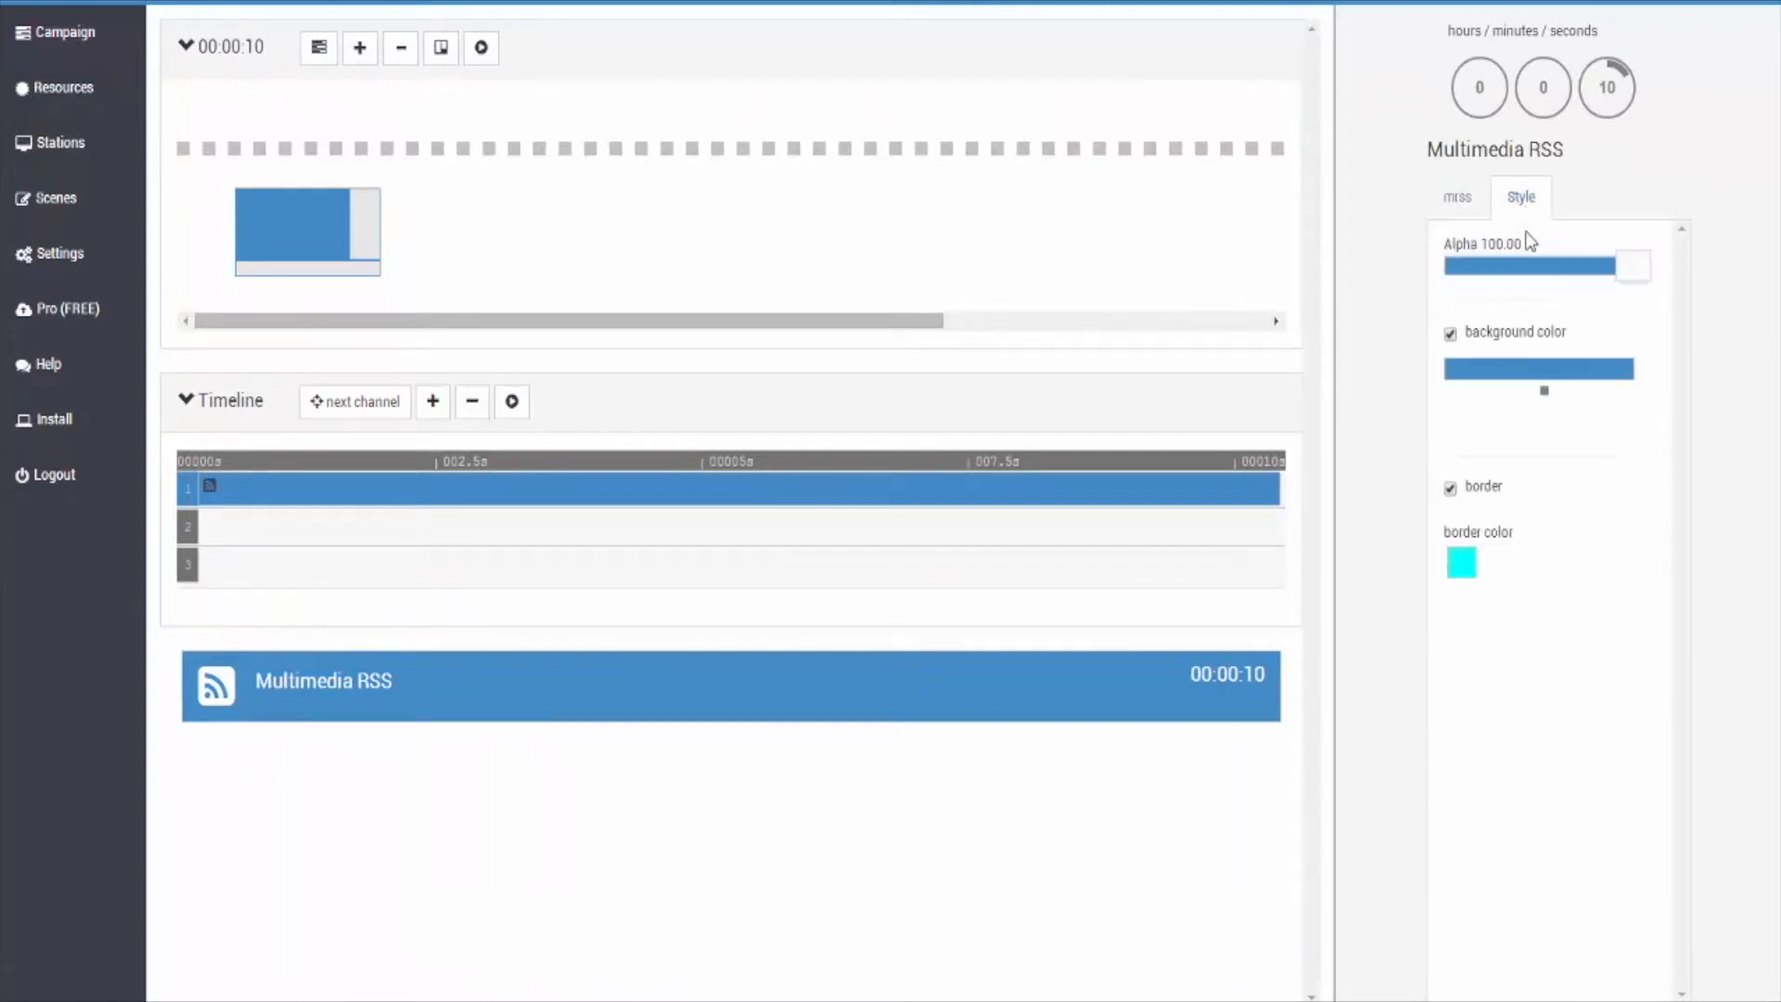
left_click(1547, 397)
left_click(1192, 580)
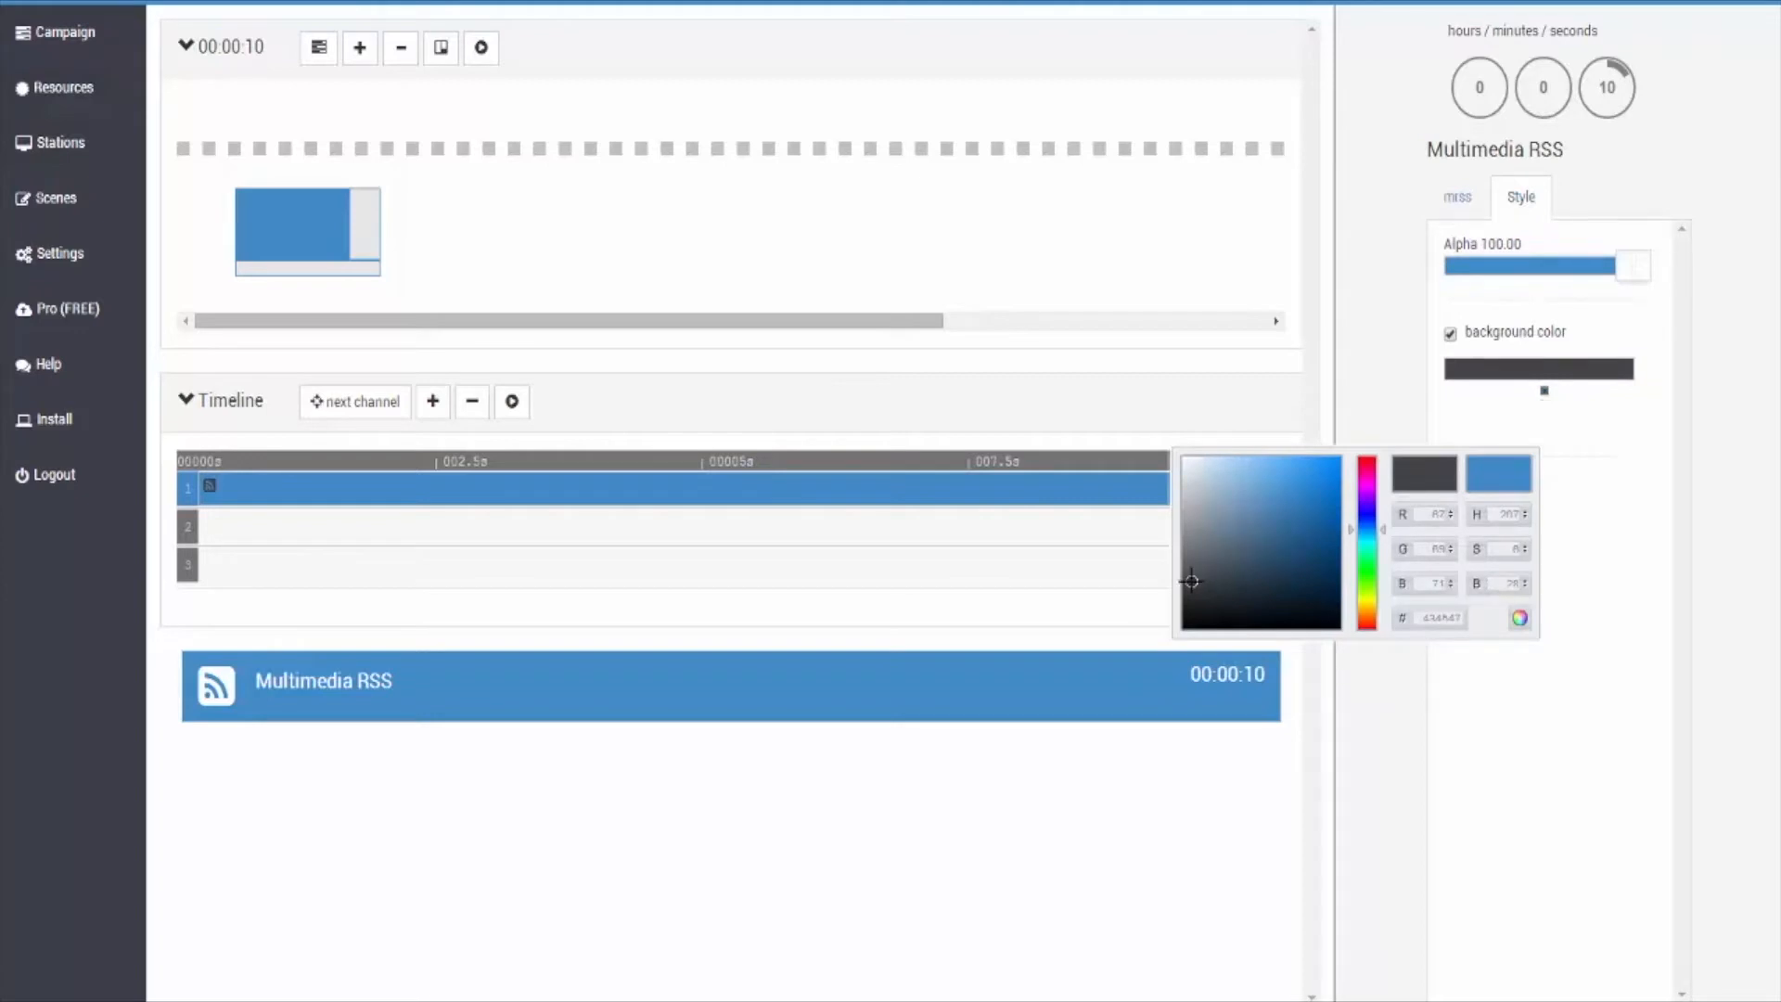
left_click(1395, 715)
Step: Add a Clock Date/Time component to channel 2 and set its background color to white
left_click(186, 532)
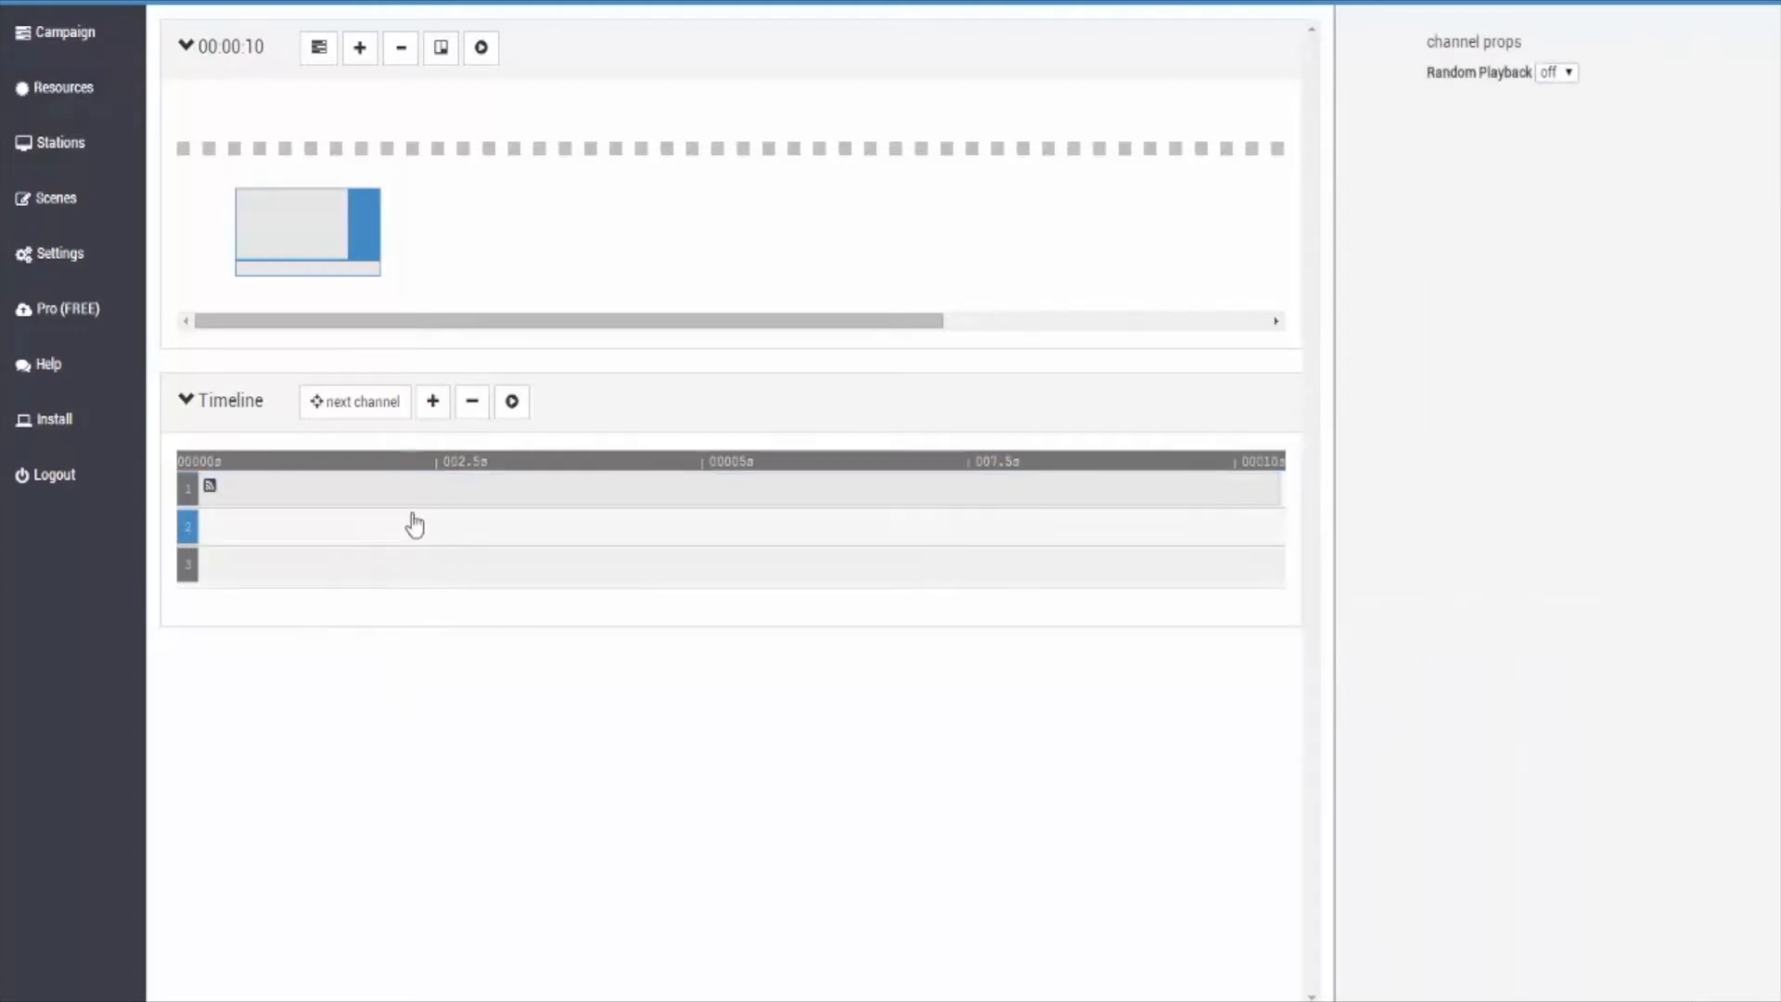
left_click(432, 402)
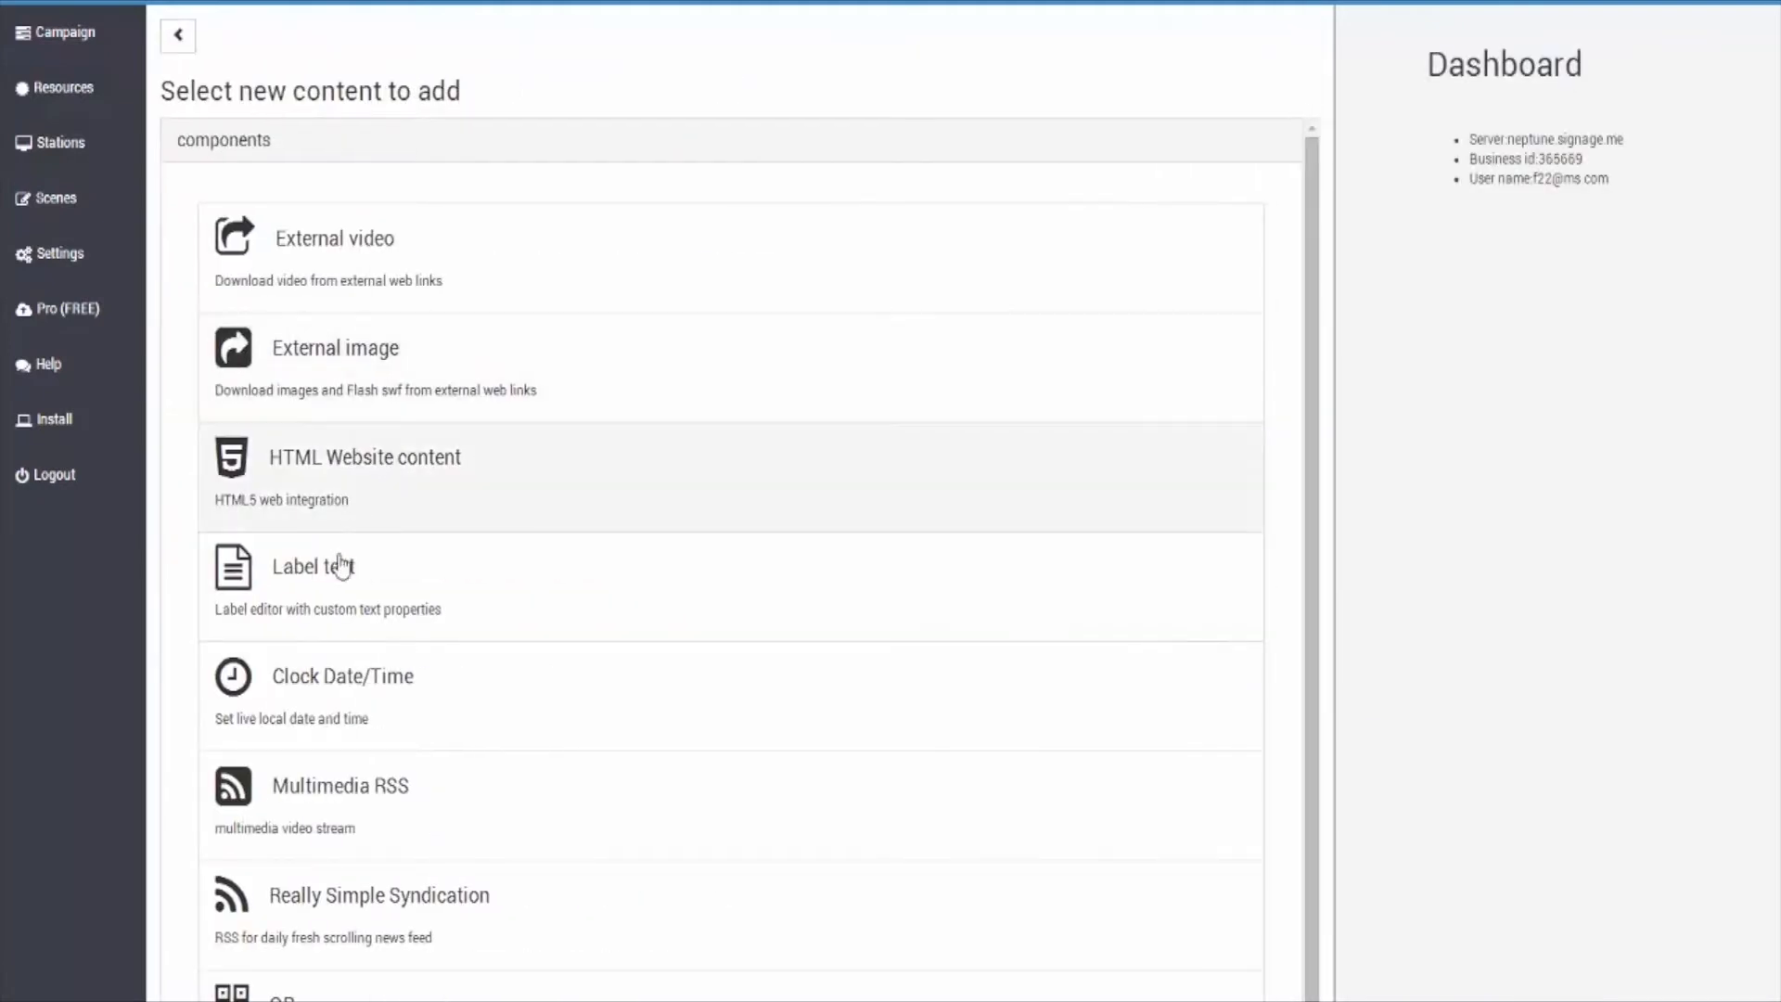
left_click(318, 682)
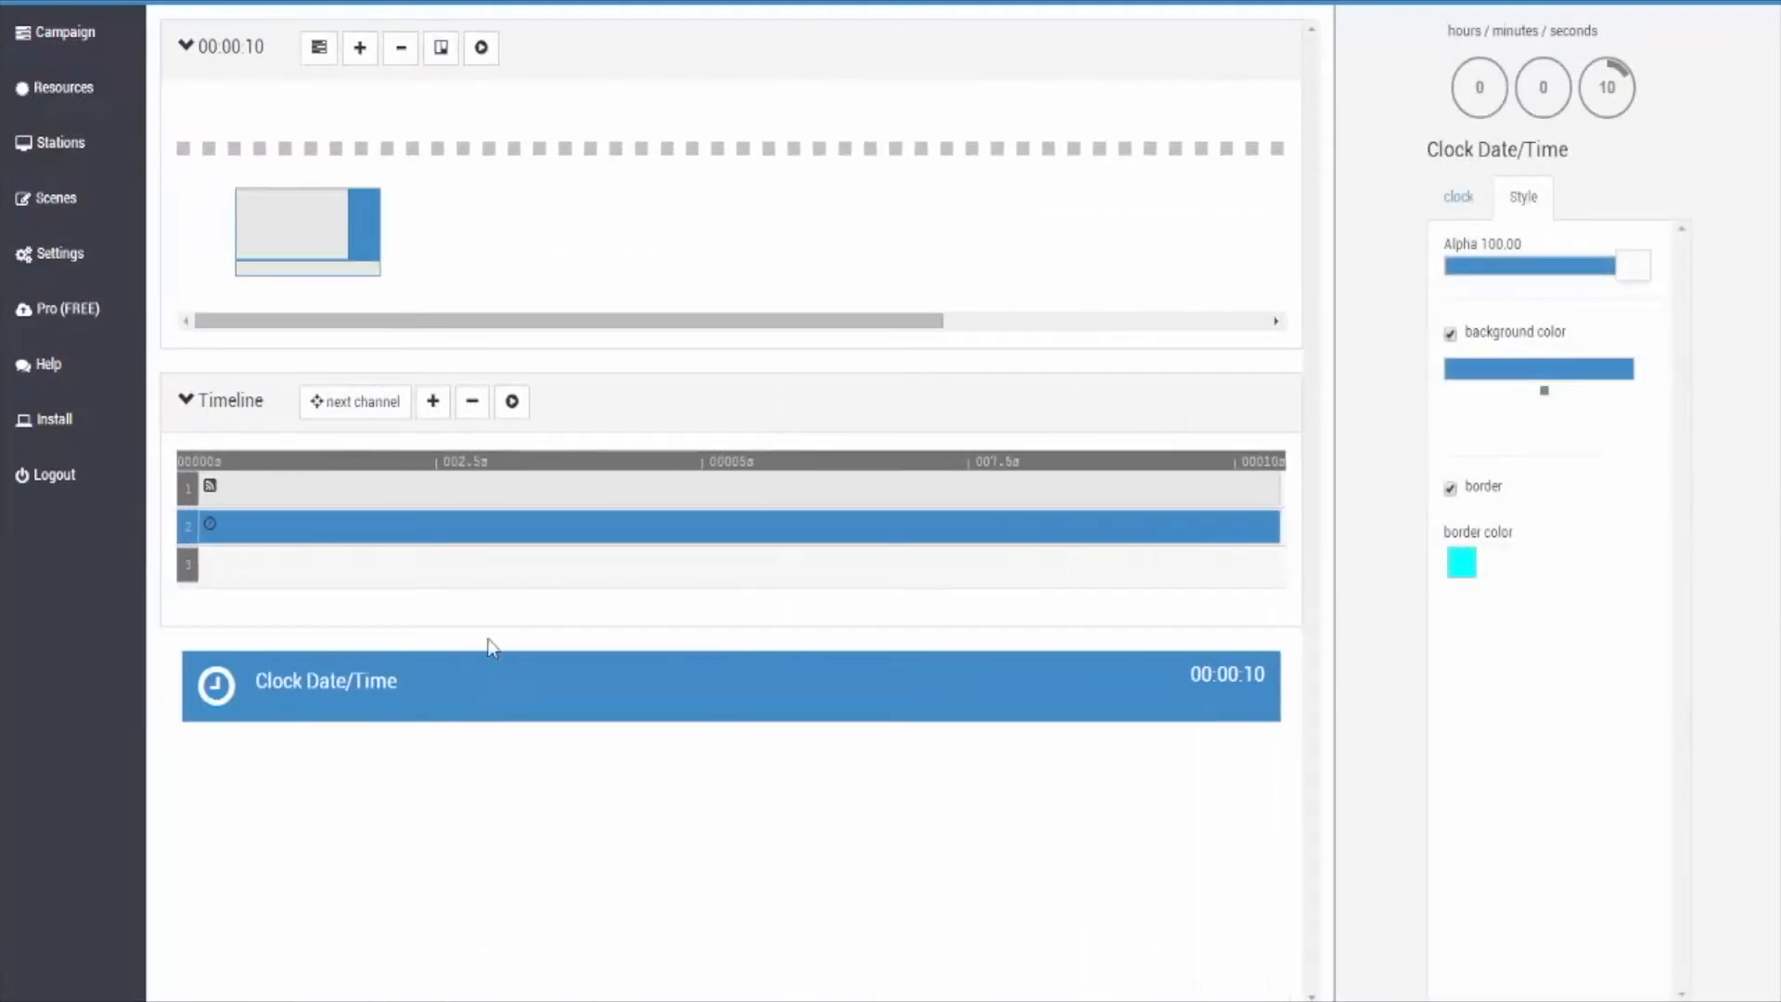
left_click(1458, 197)
left_click(1481, 563)
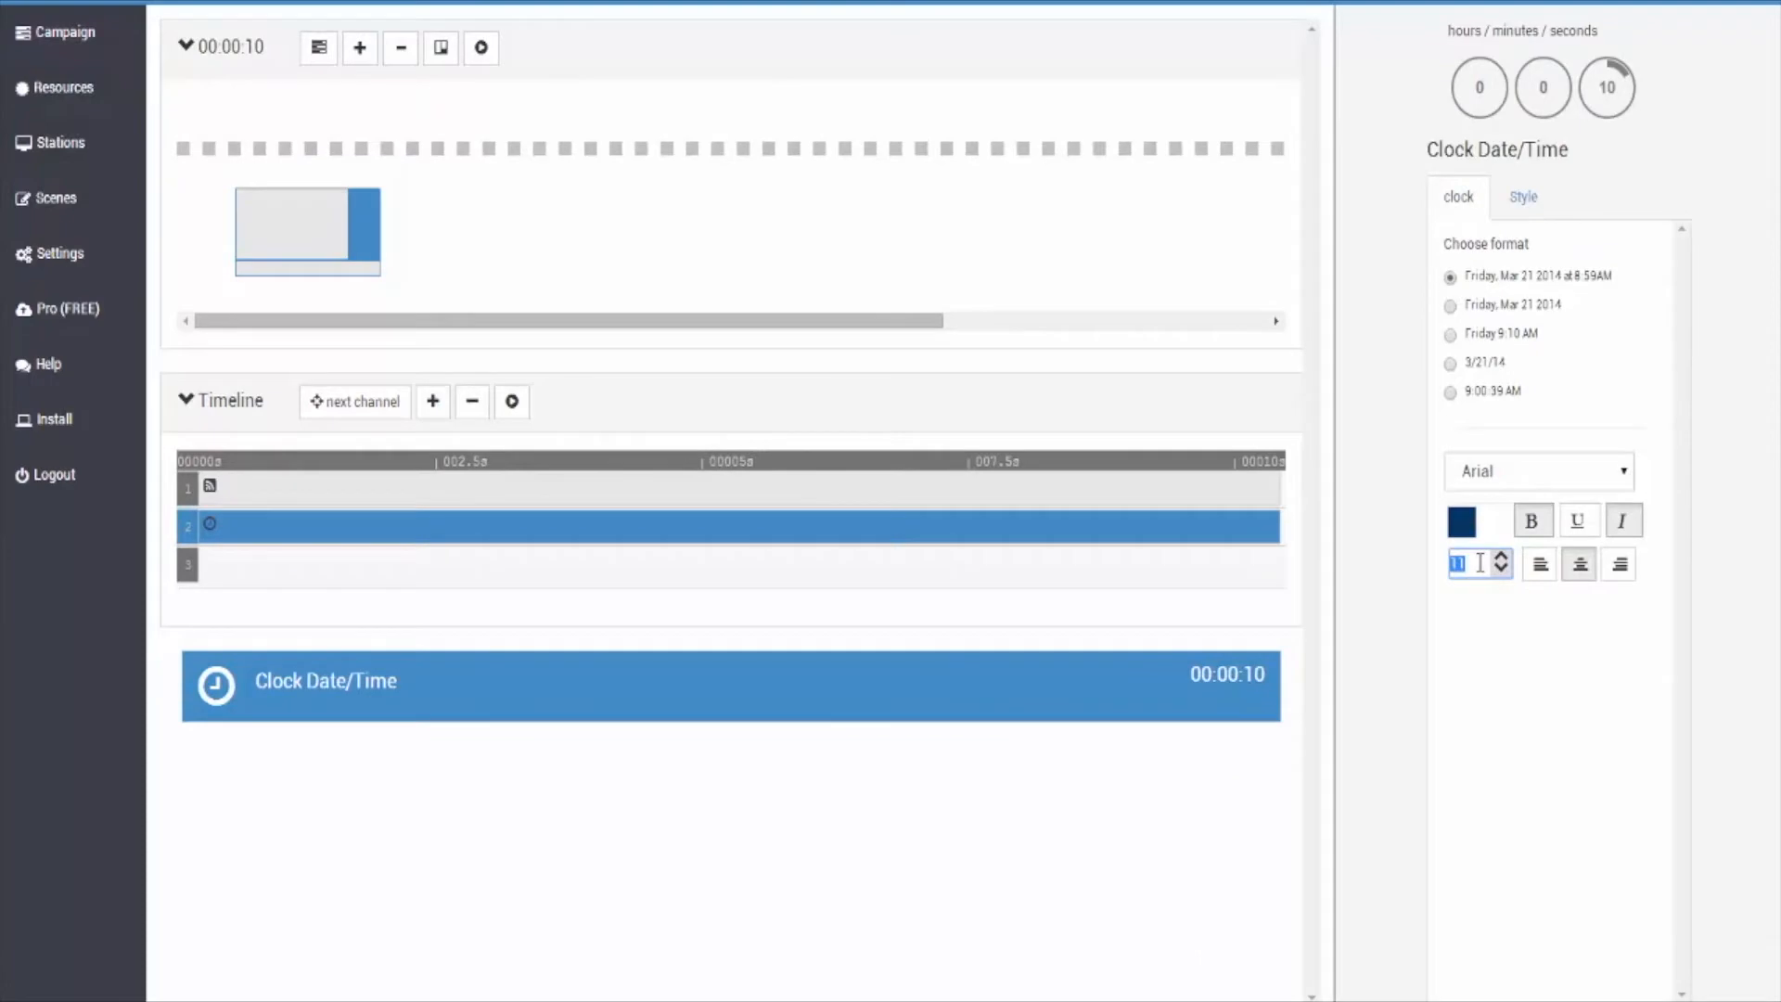
left_click(1545, 206)
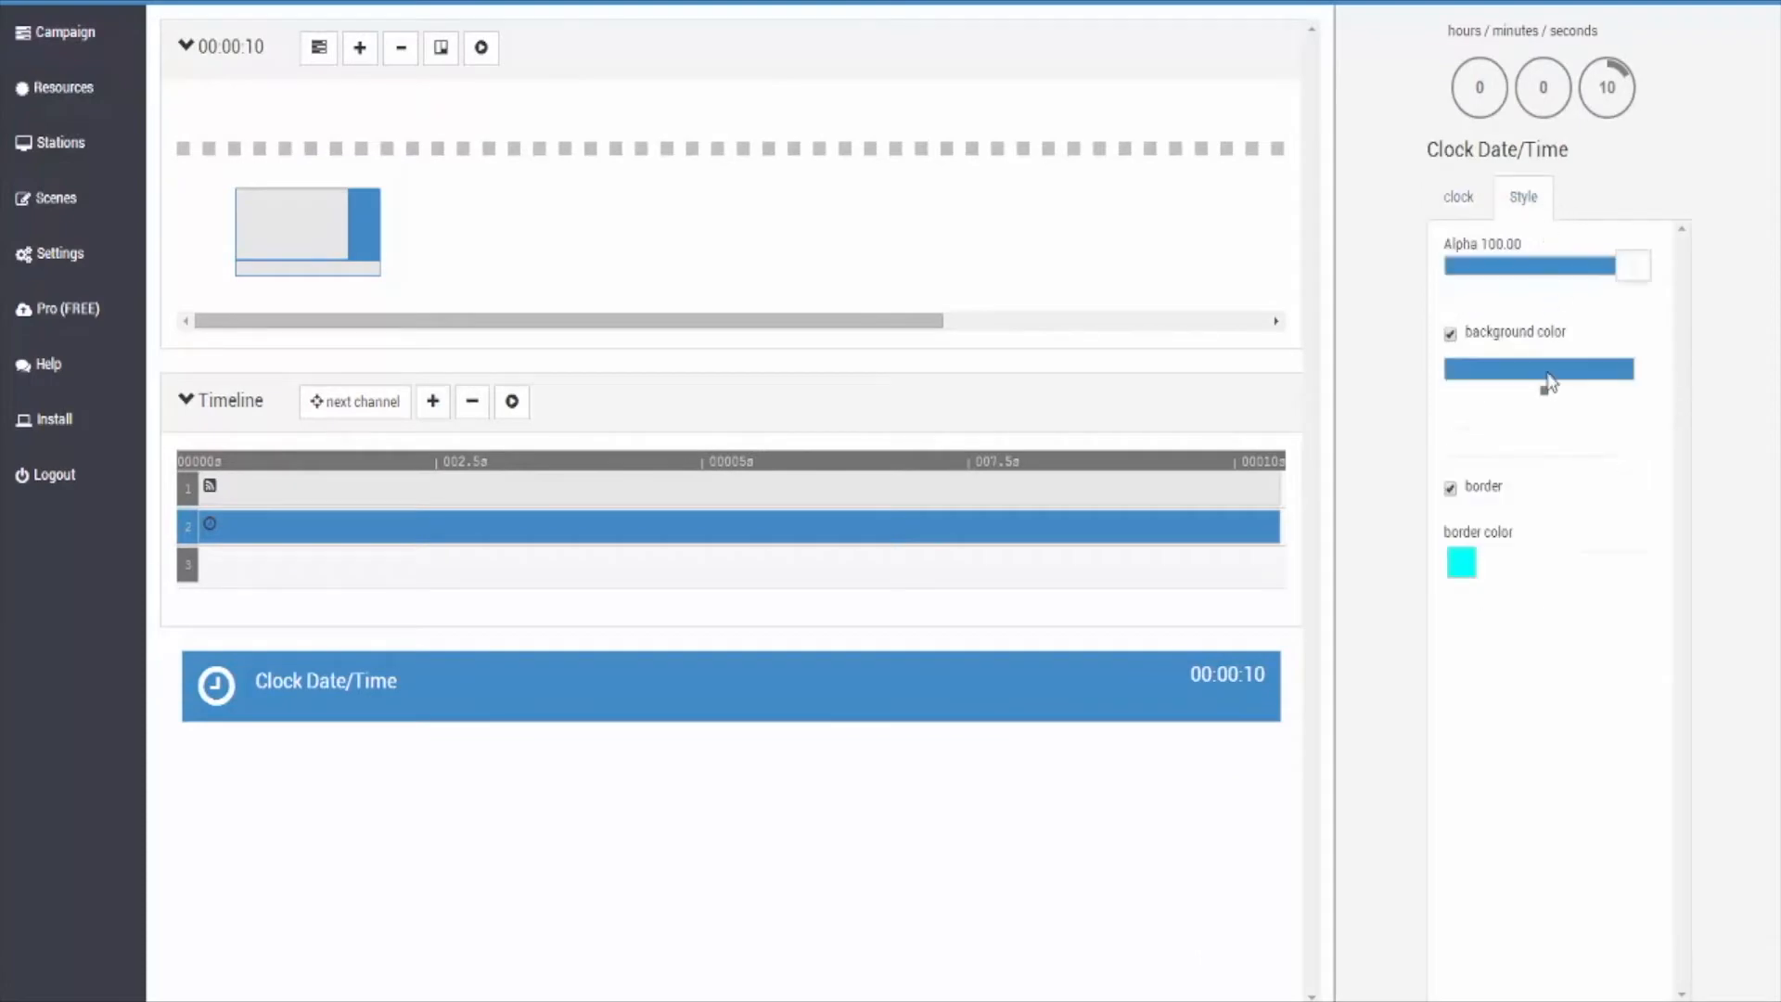
left_click(1551, 416)
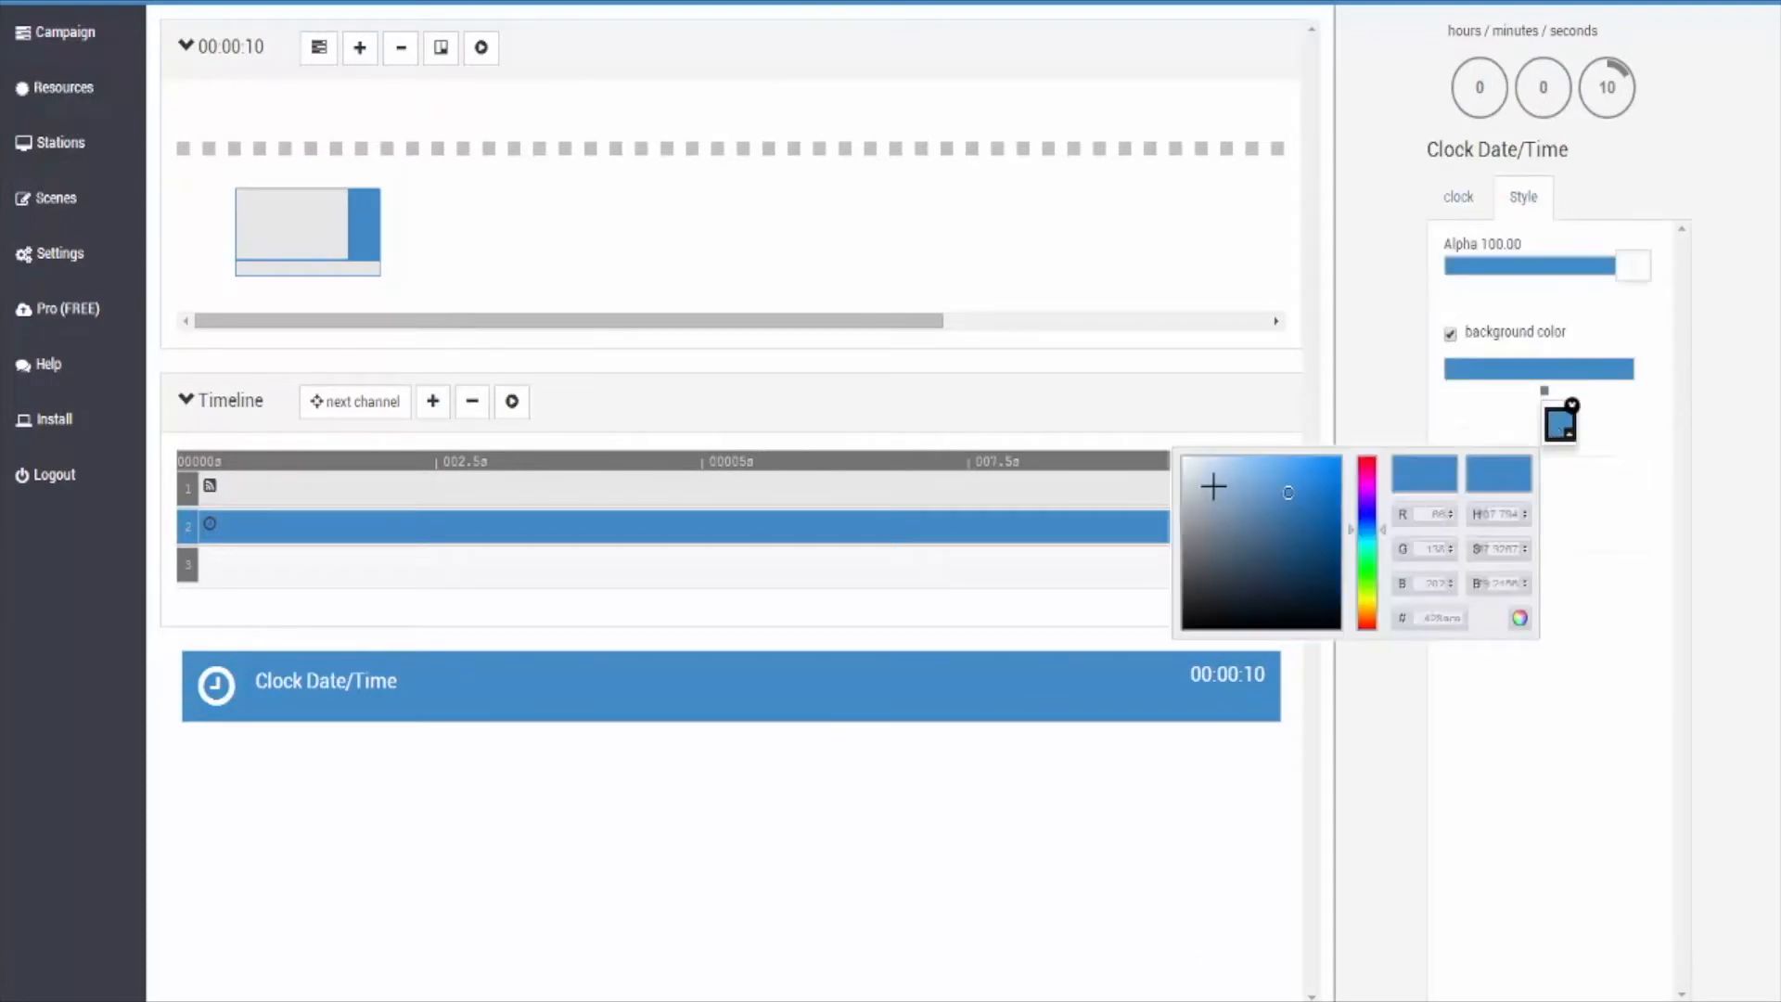
left_click_drag(1212, 483, 1186, 456)
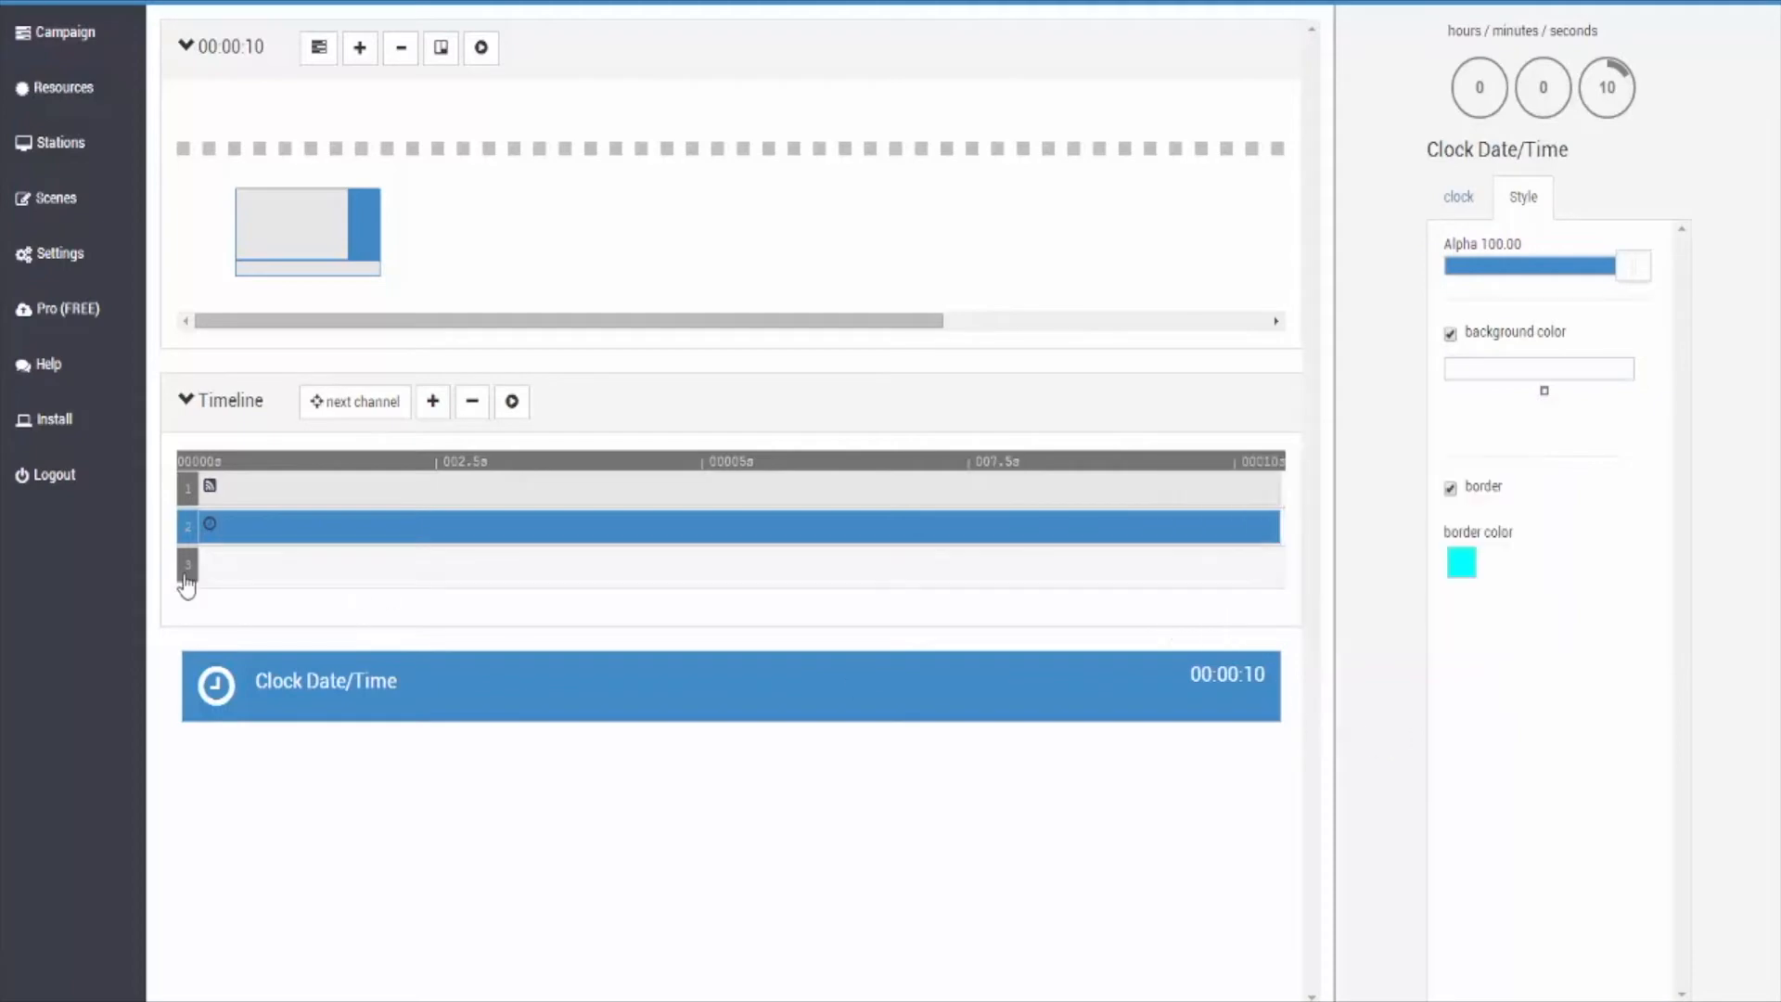
Step: Add a Really Simple Syndication component to channel 3 and set its font size to 80
left_click(188, 575)
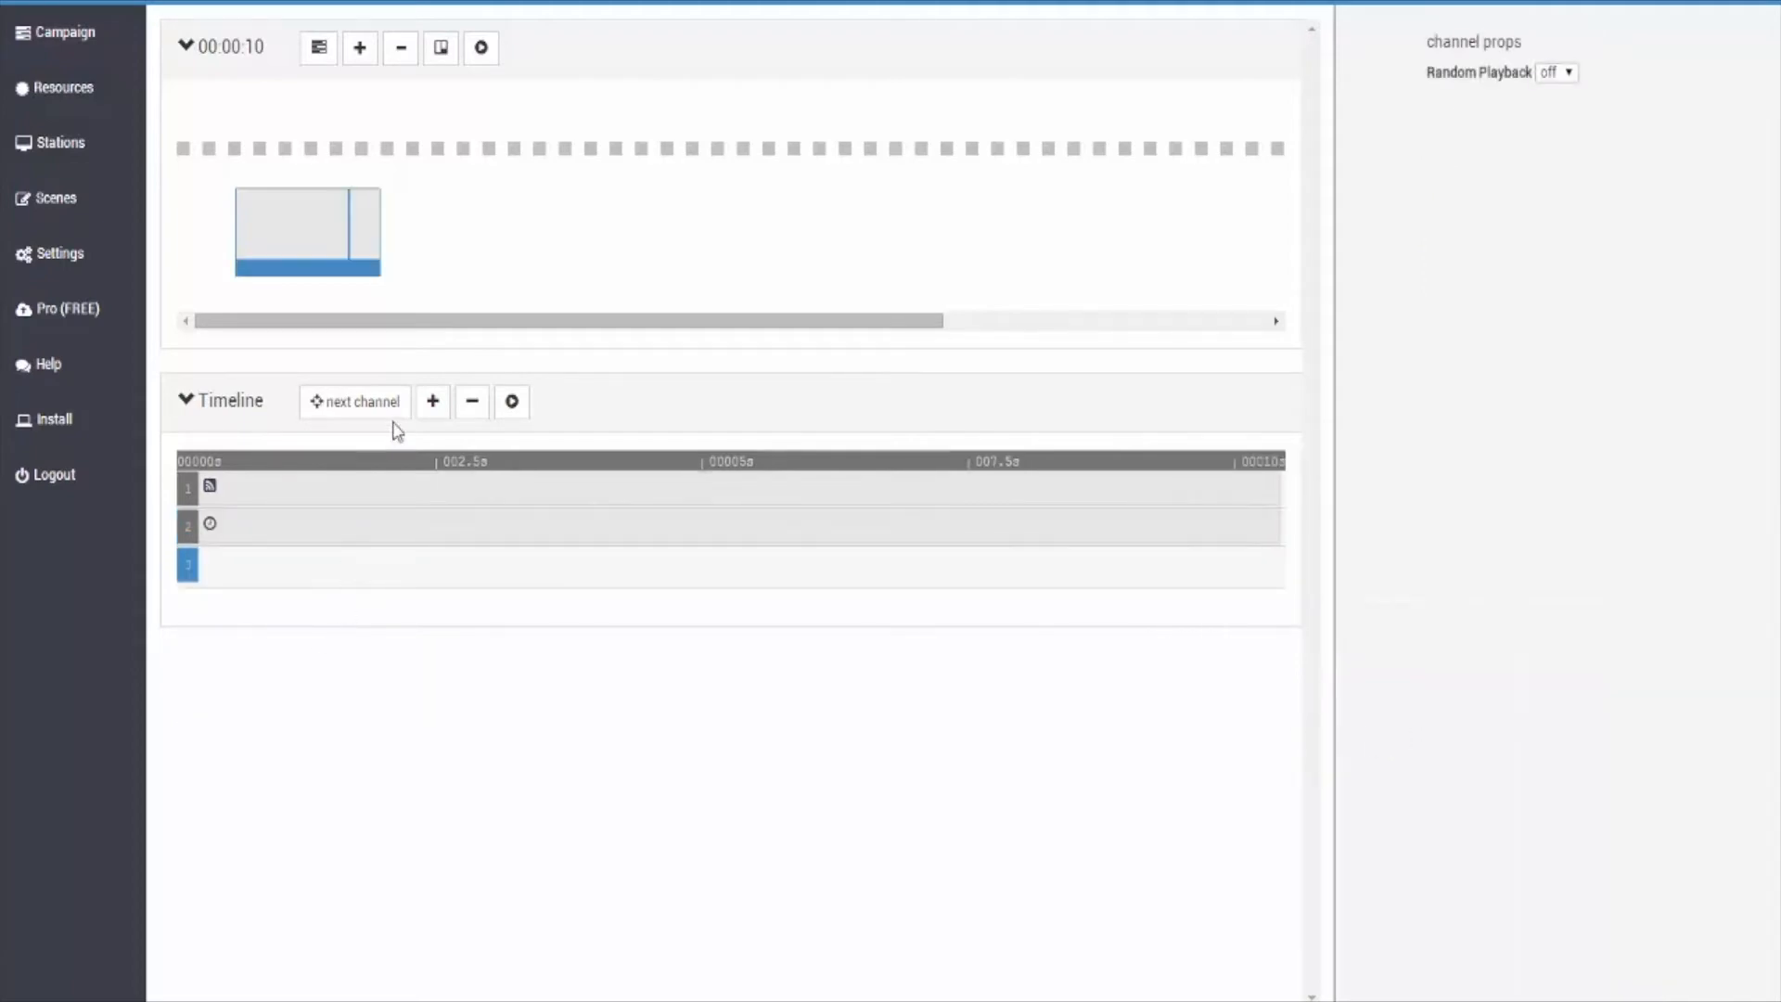
left_click(432, 400)
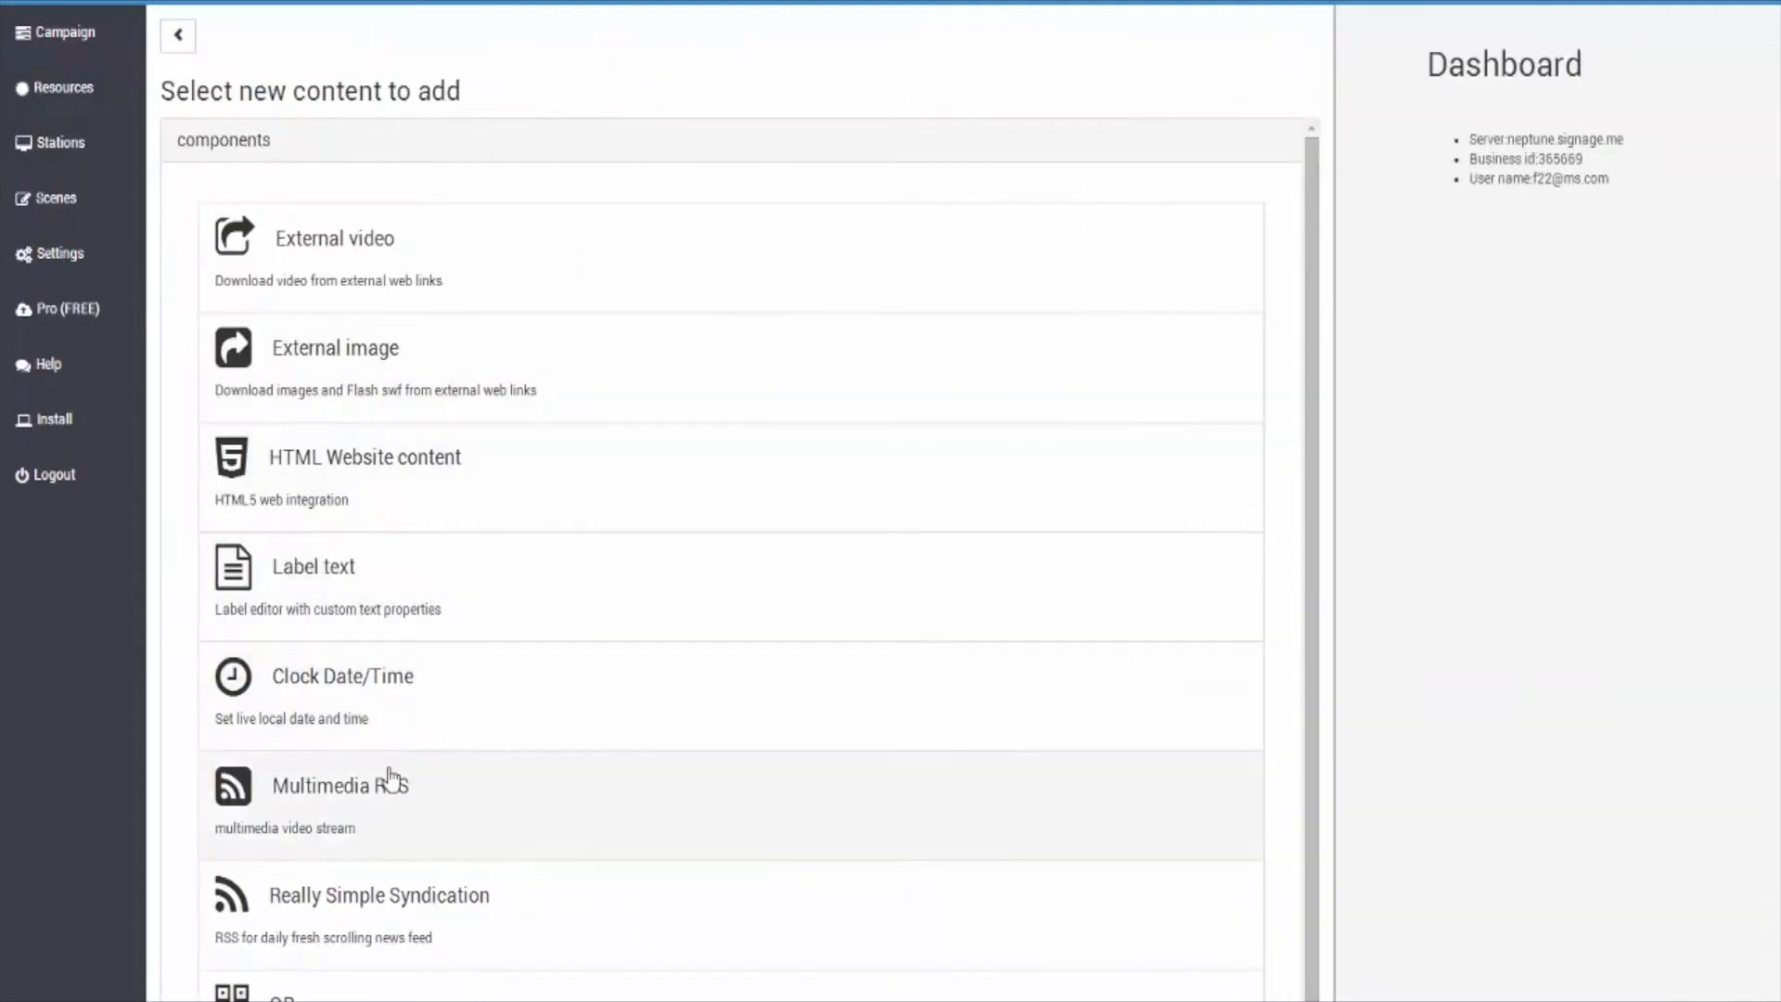
left_click(348, 891)
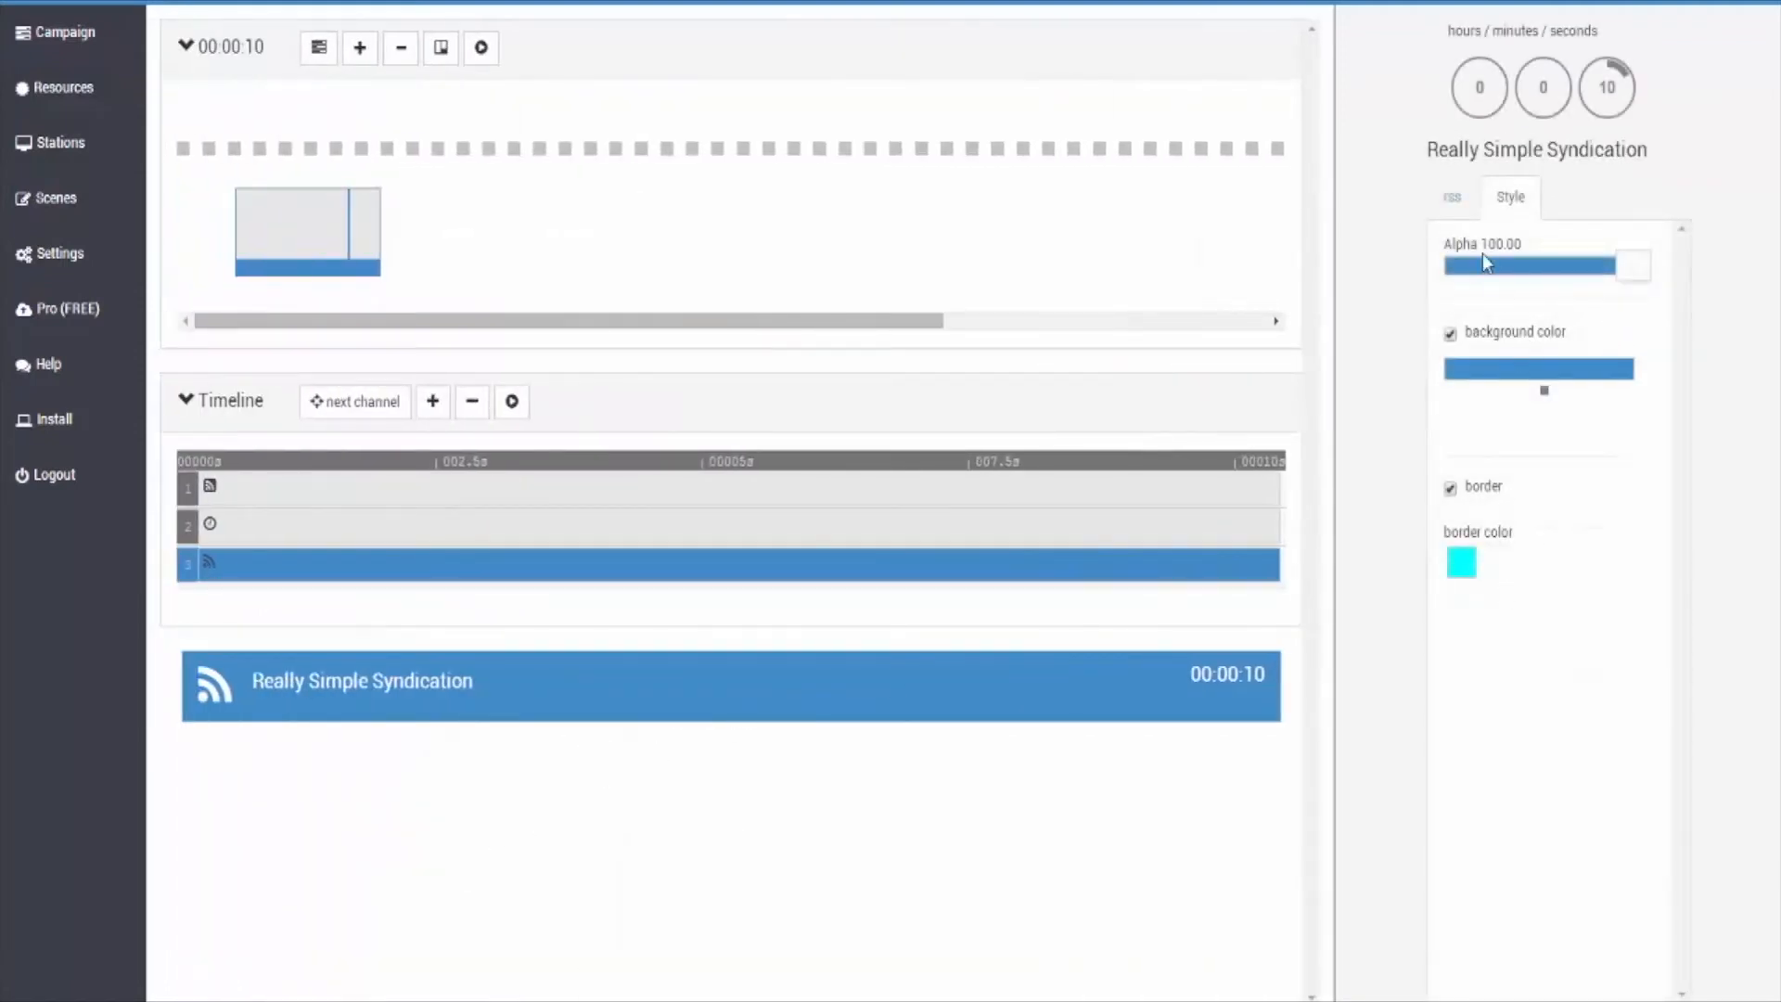
left_click(1456, 200)
double_click(1469, 691)
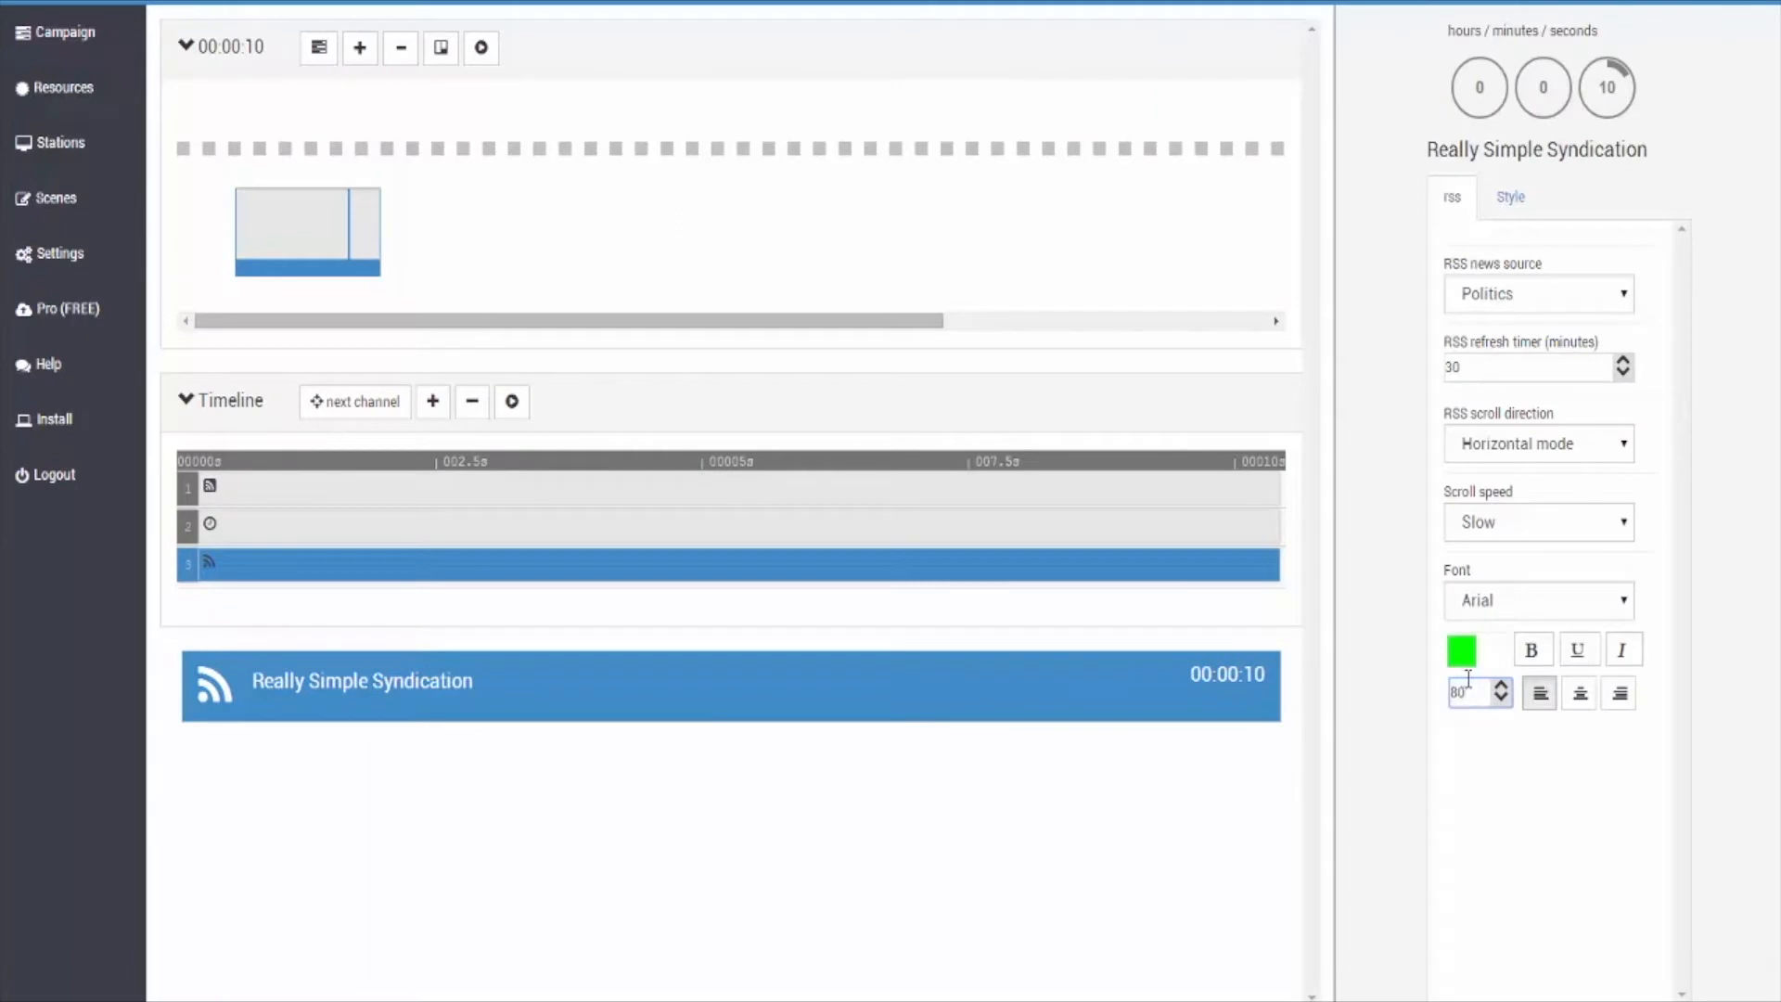
Step: Set the Really Simple Syndication component's background color to white and preview the timeline
left_click(1512, 196)
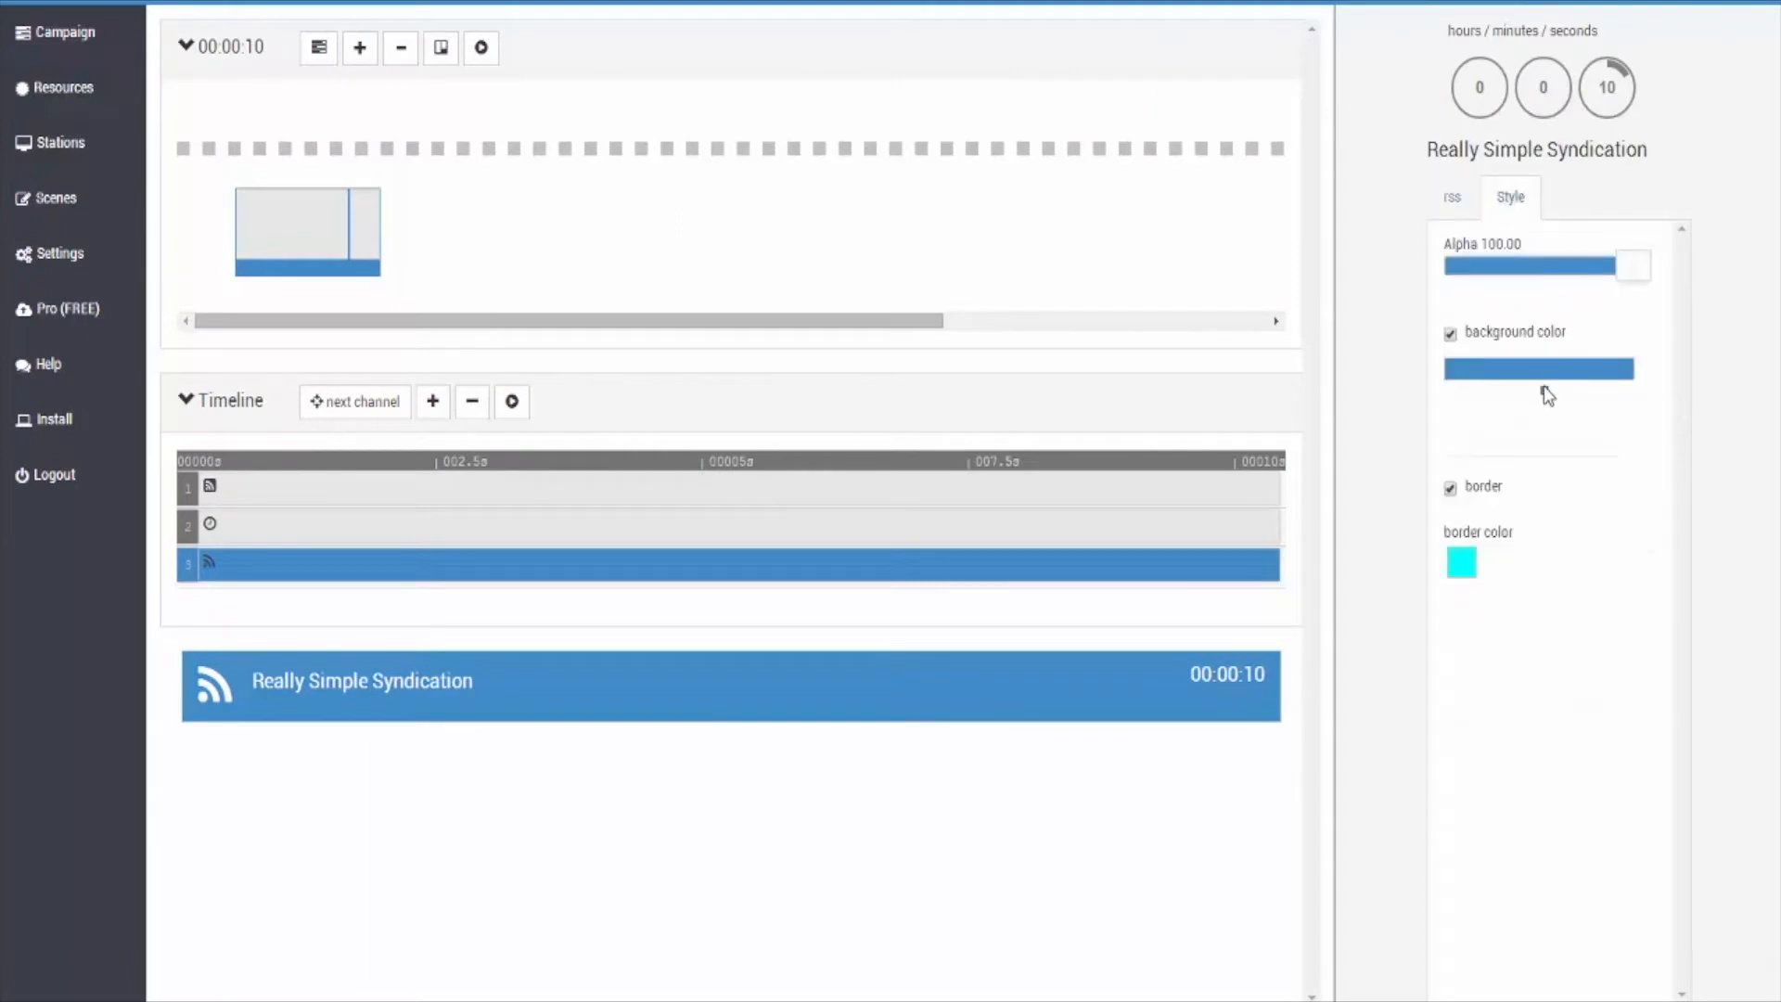
left_click(1557, 424)
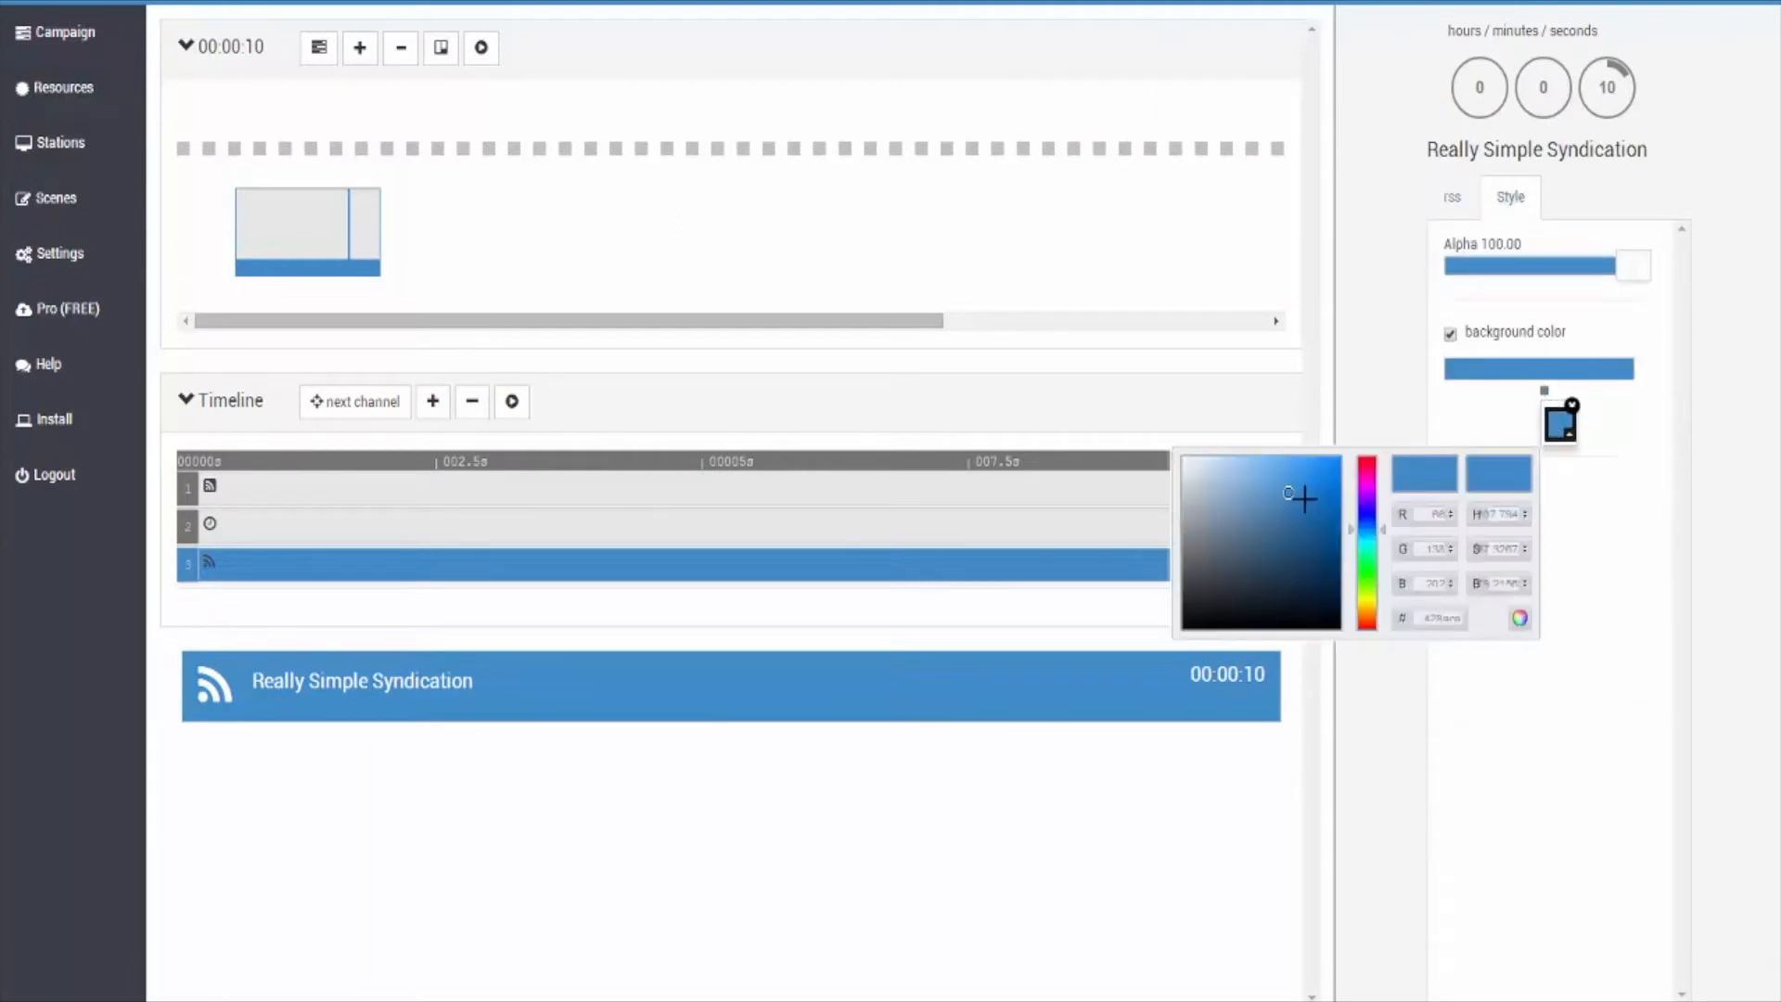
left_click_drag(1304, 498, 1183, 461)
left_click(1463, 733)
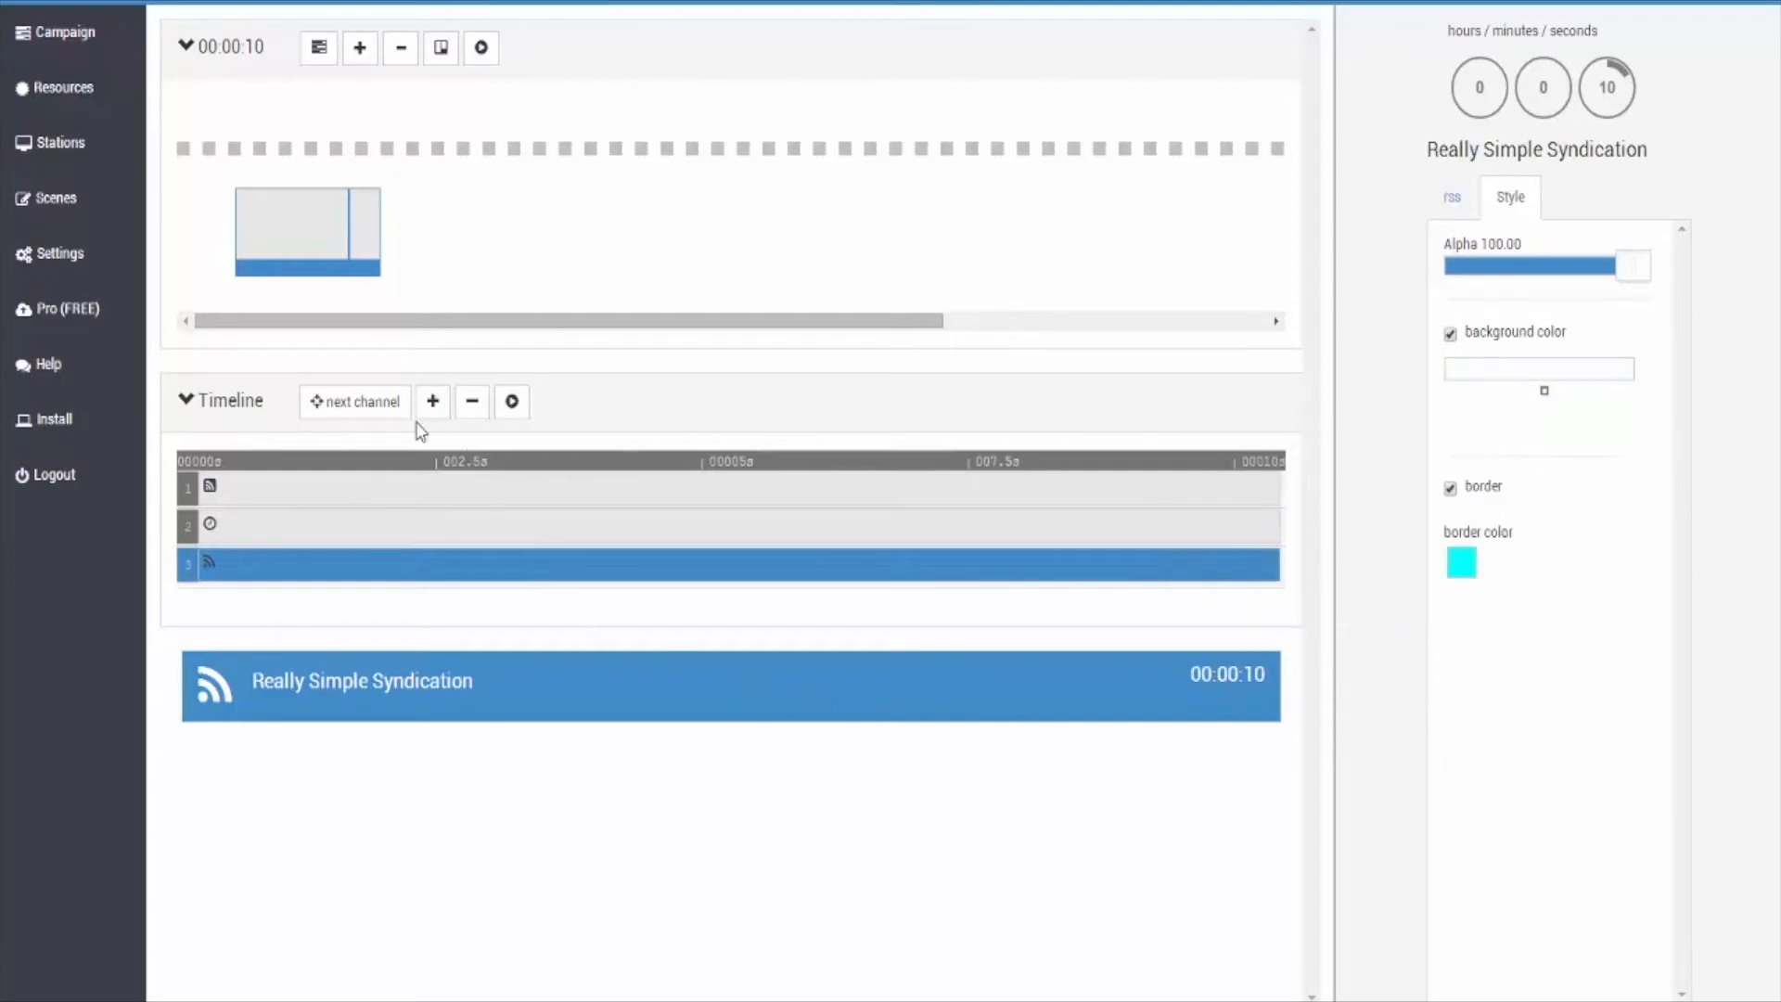
left_click(511, 402)
Step: Upload fly.png and Rc3D.mp4 to the resources and save the work without restarting the stations
left_click(65, 96)
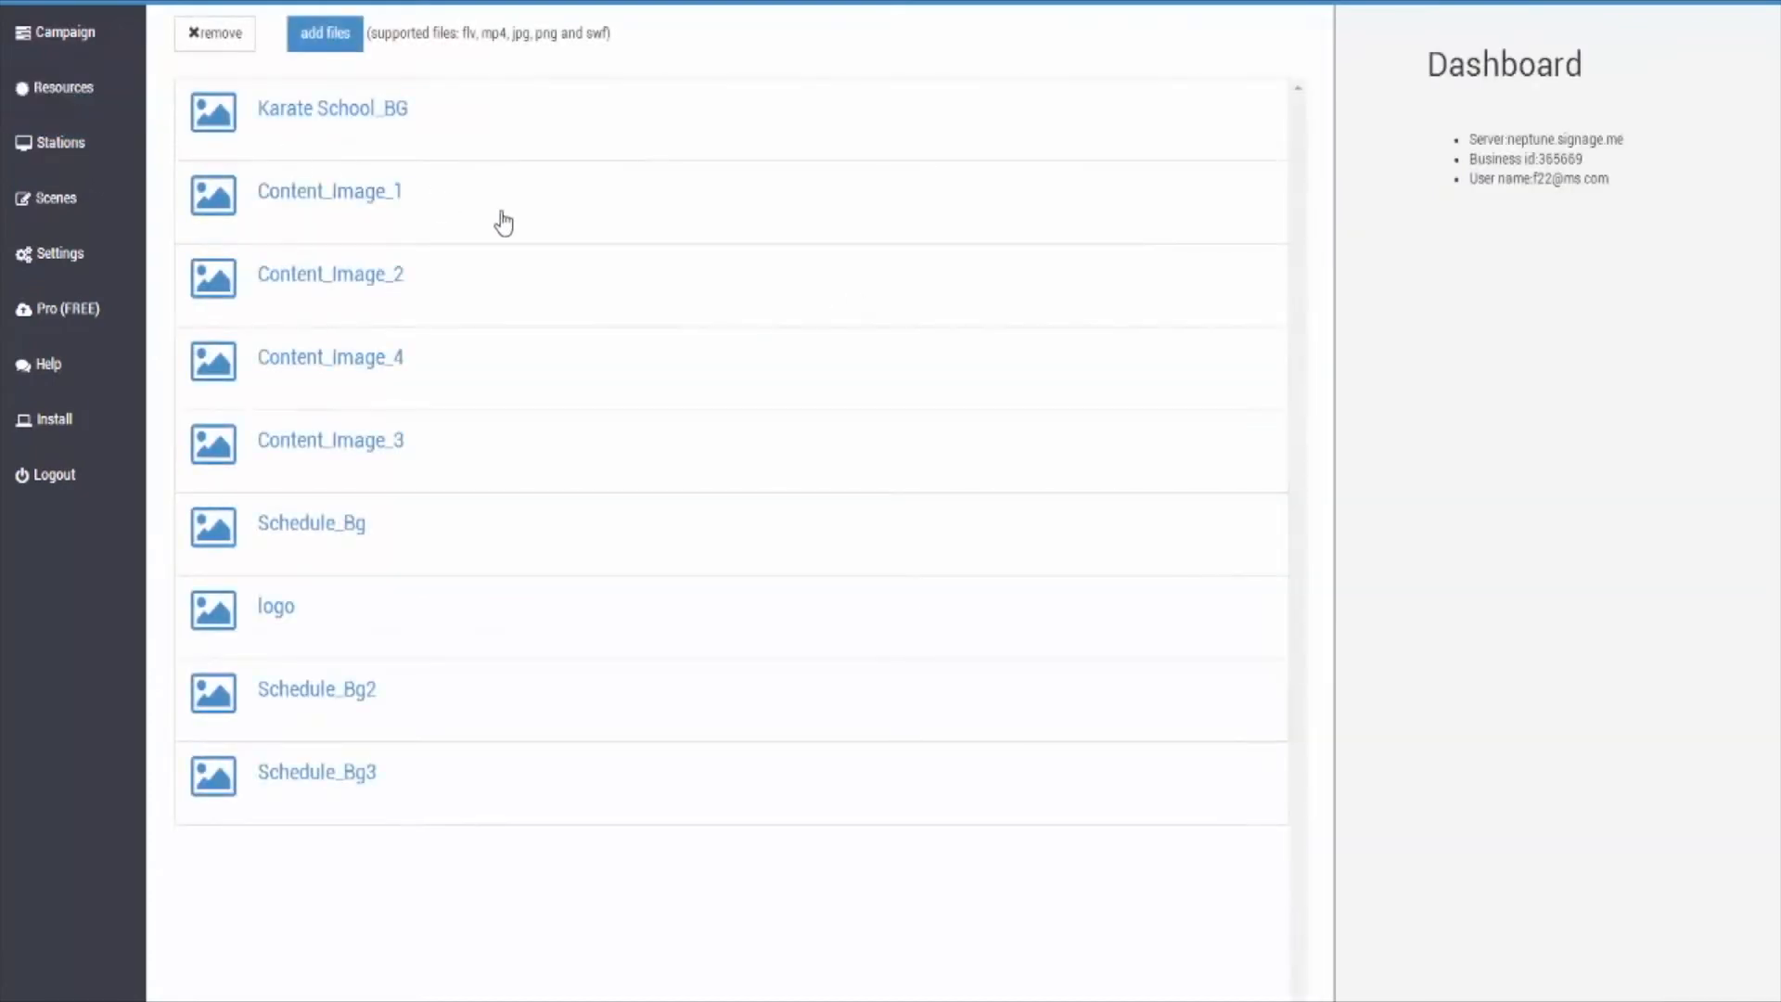
left_click(325, 37)
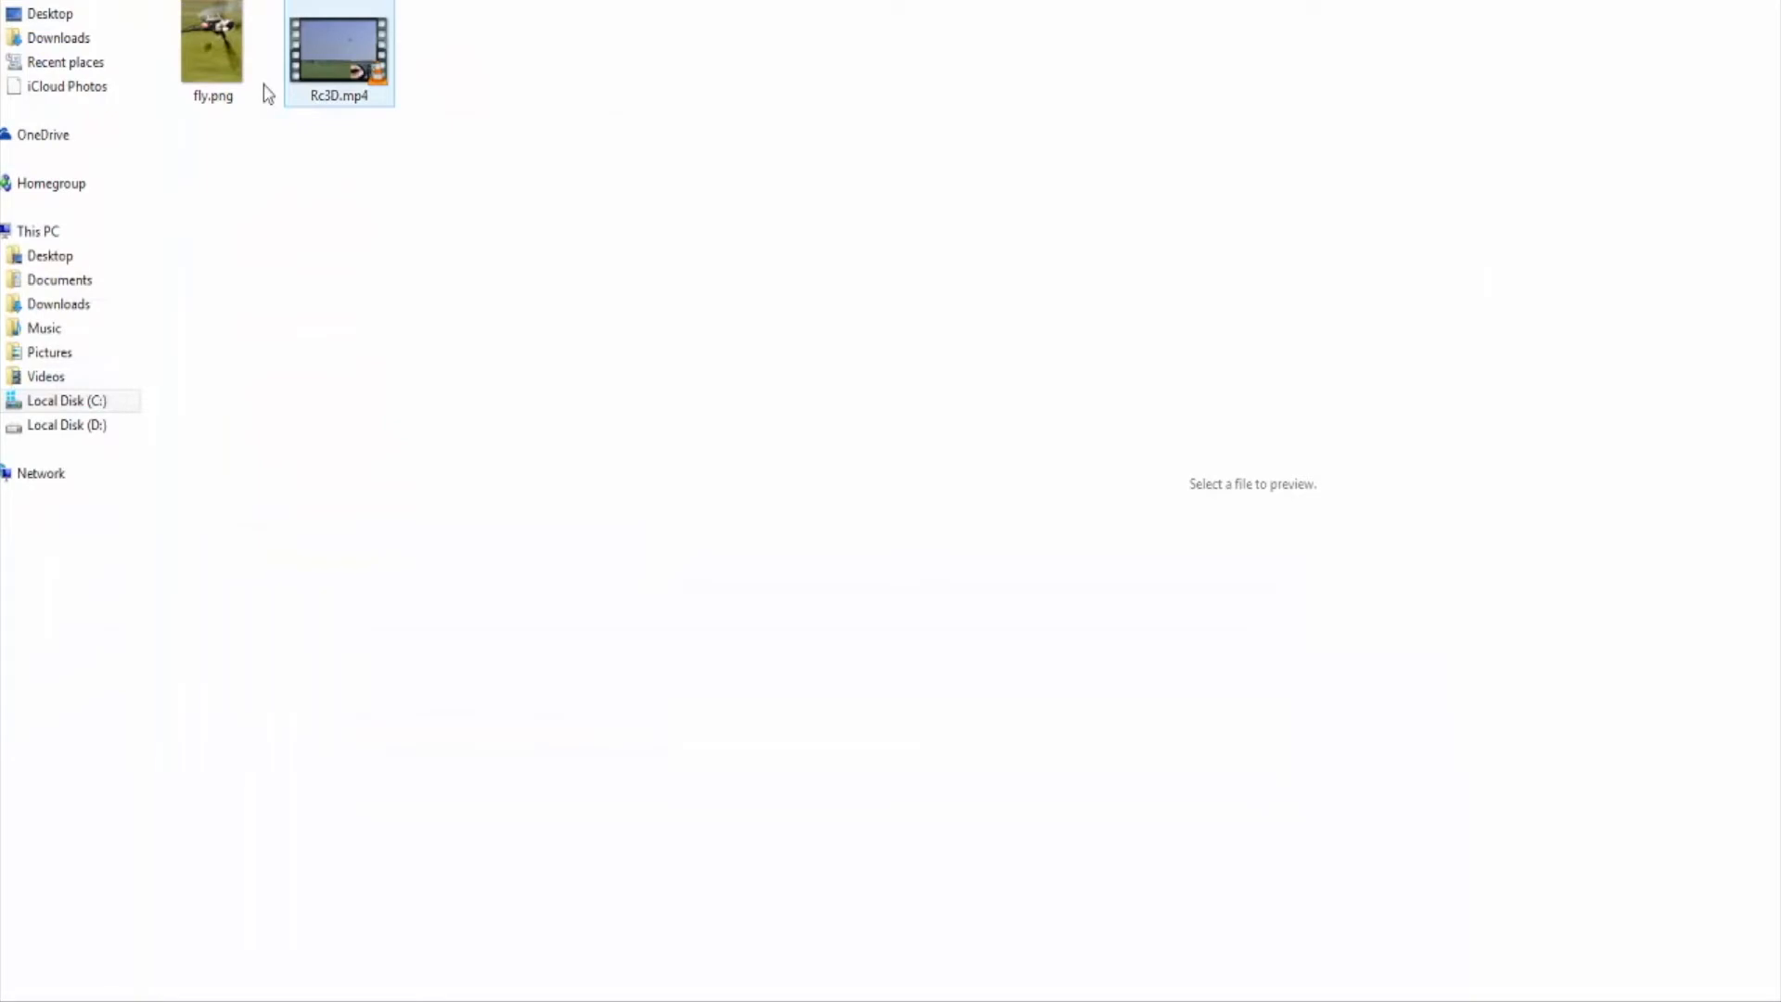
left_click(238, 109)
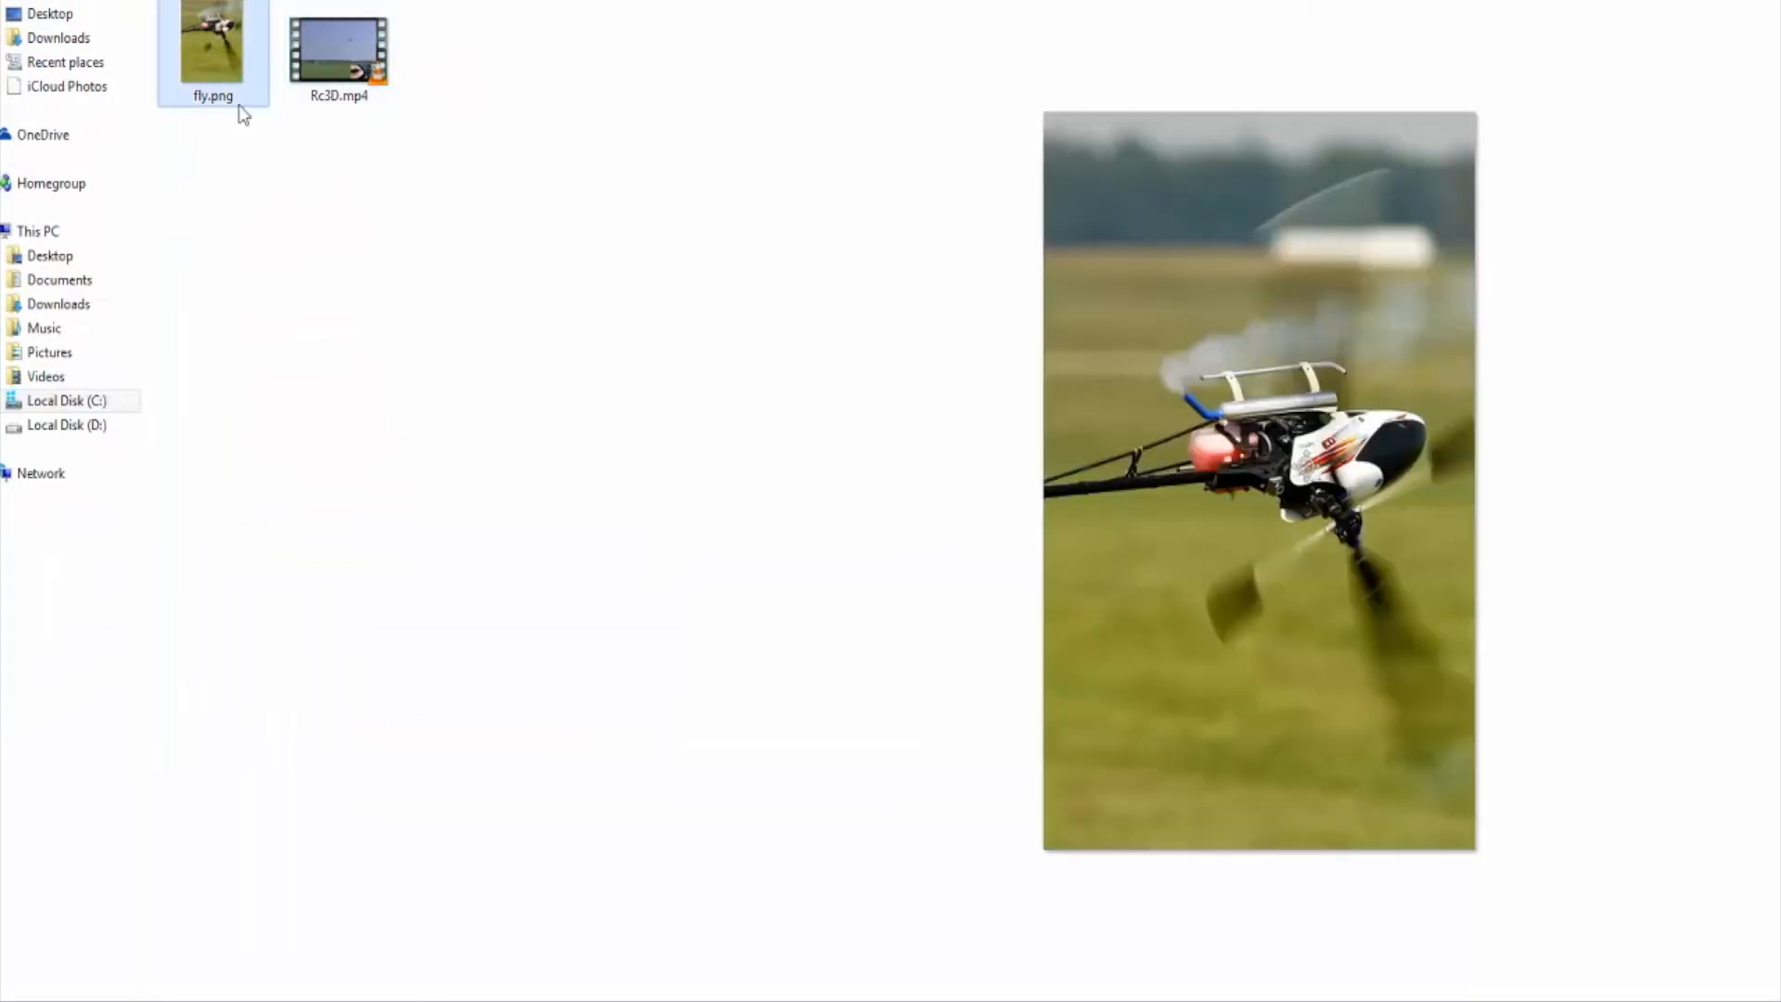
left_click(336, 74)
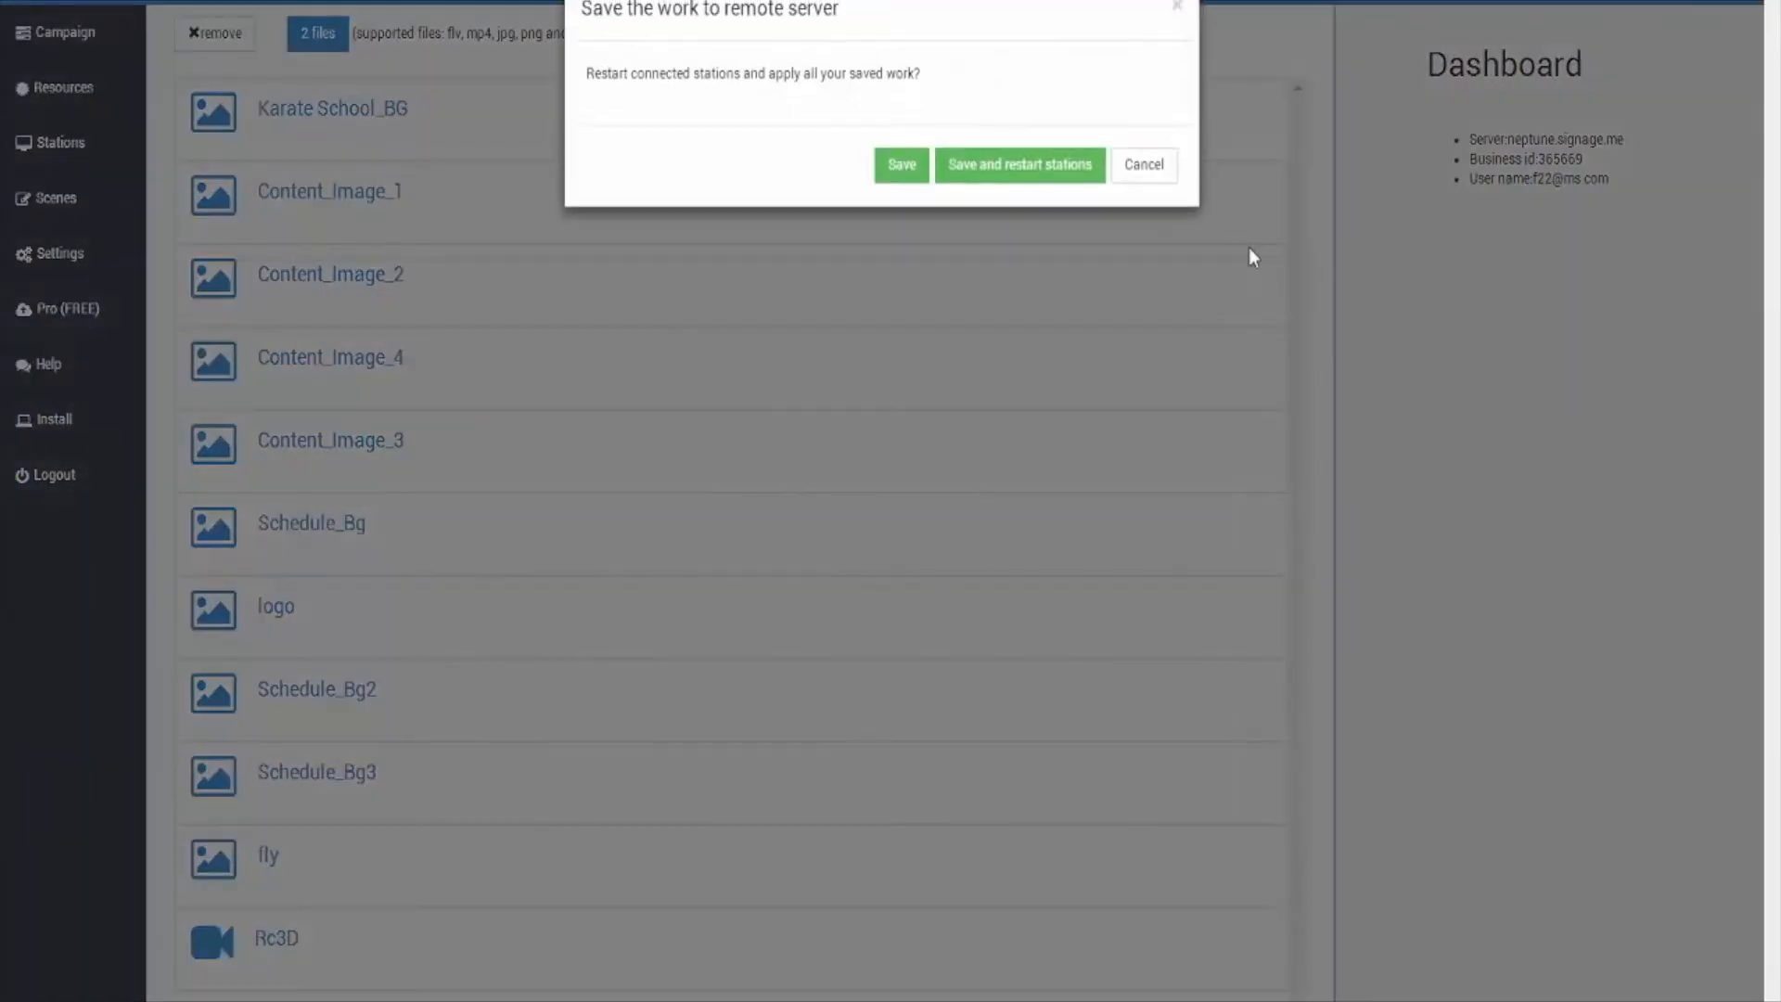
left_click(898, 165)
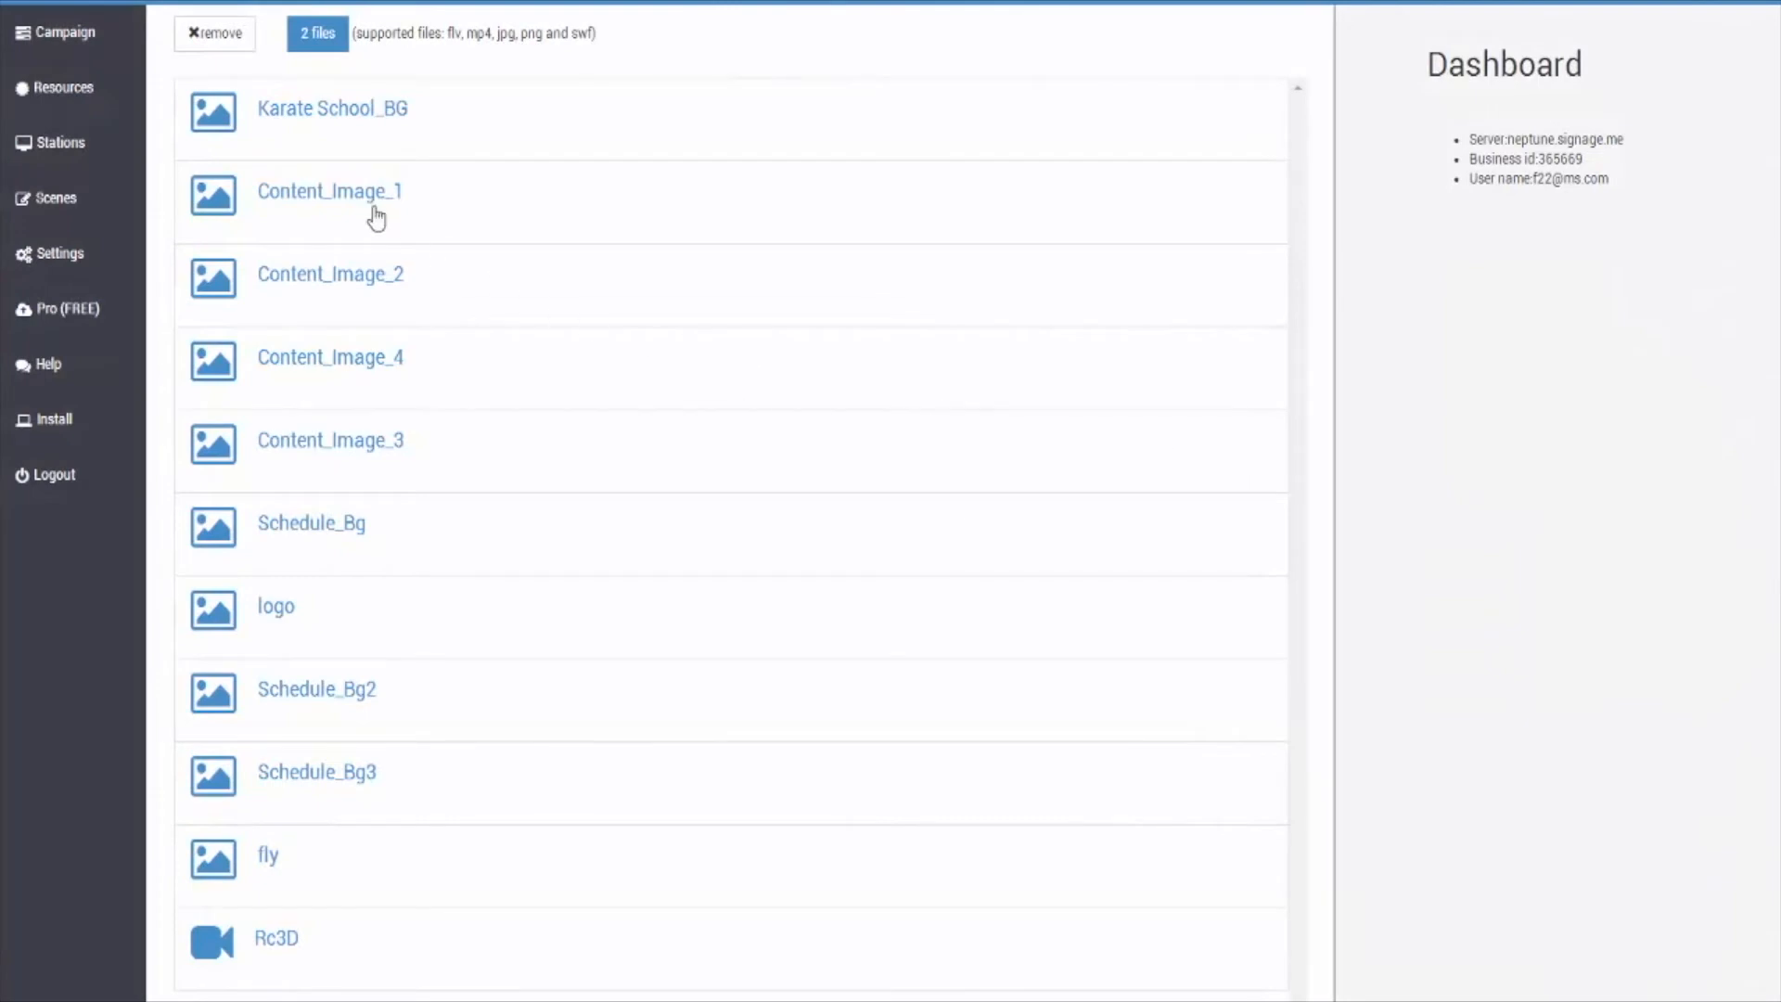
Step: Add the Rc3D video resource to channel 1 of the campaign timeline
left_click(92, 49)
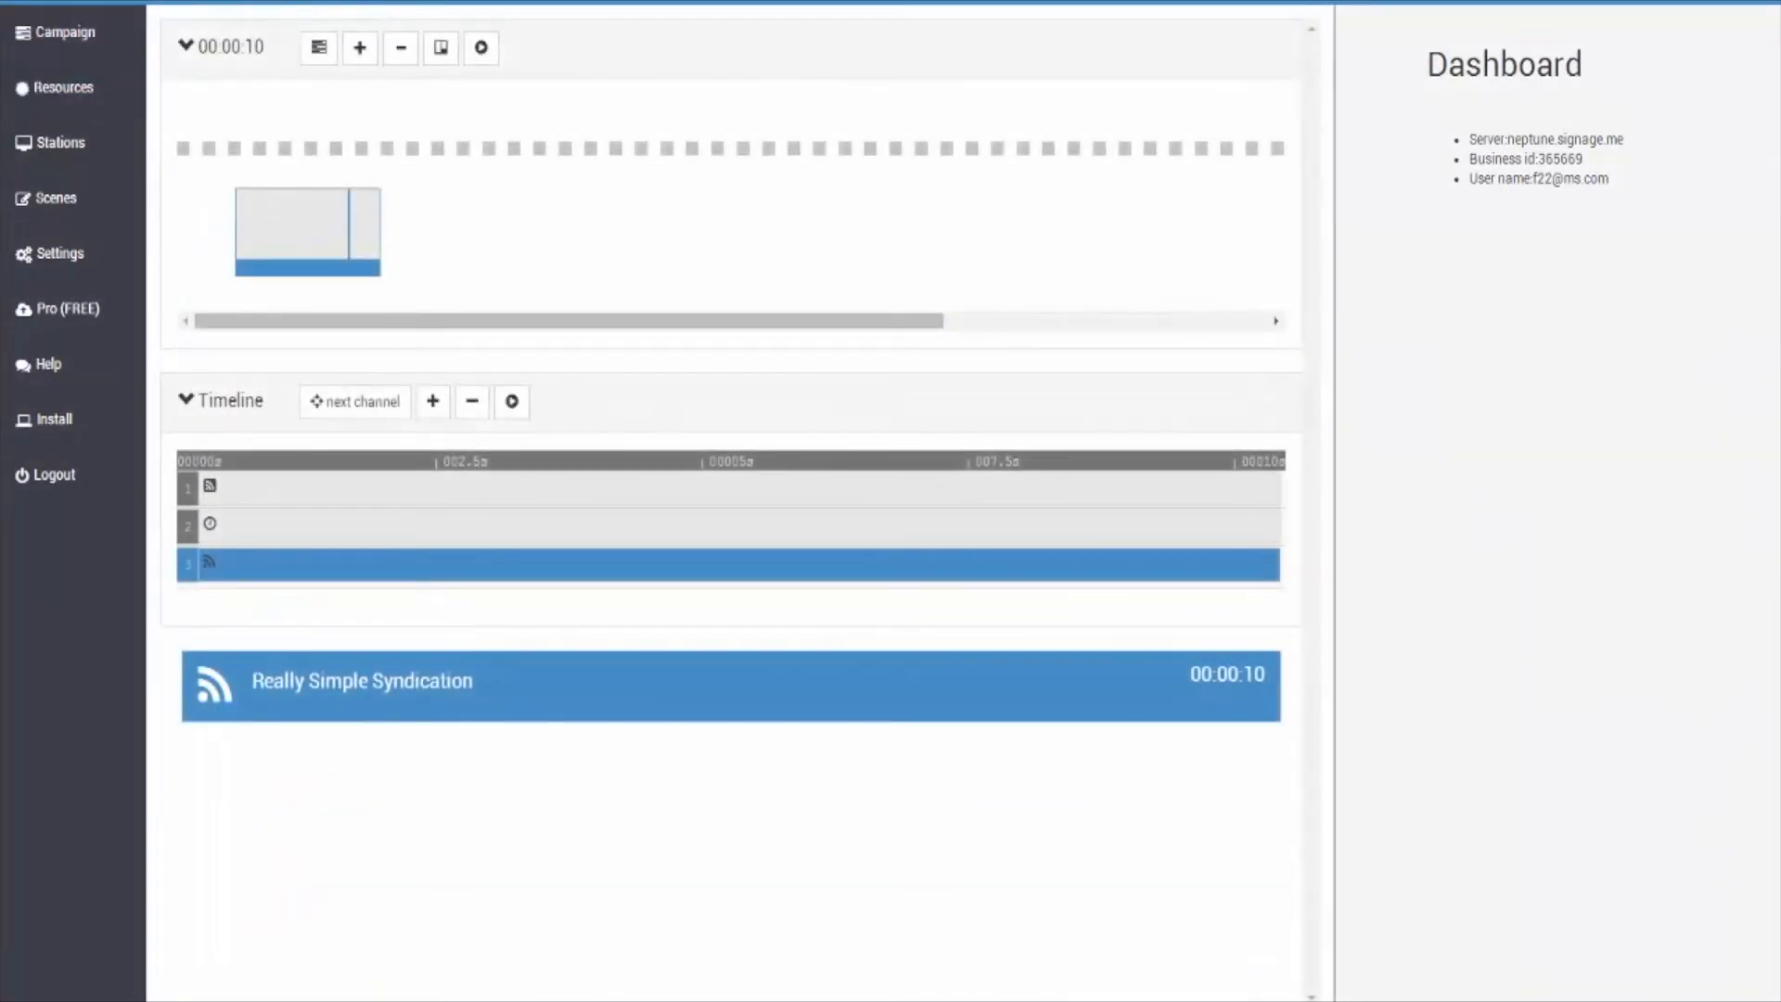
left_click(303, 487)
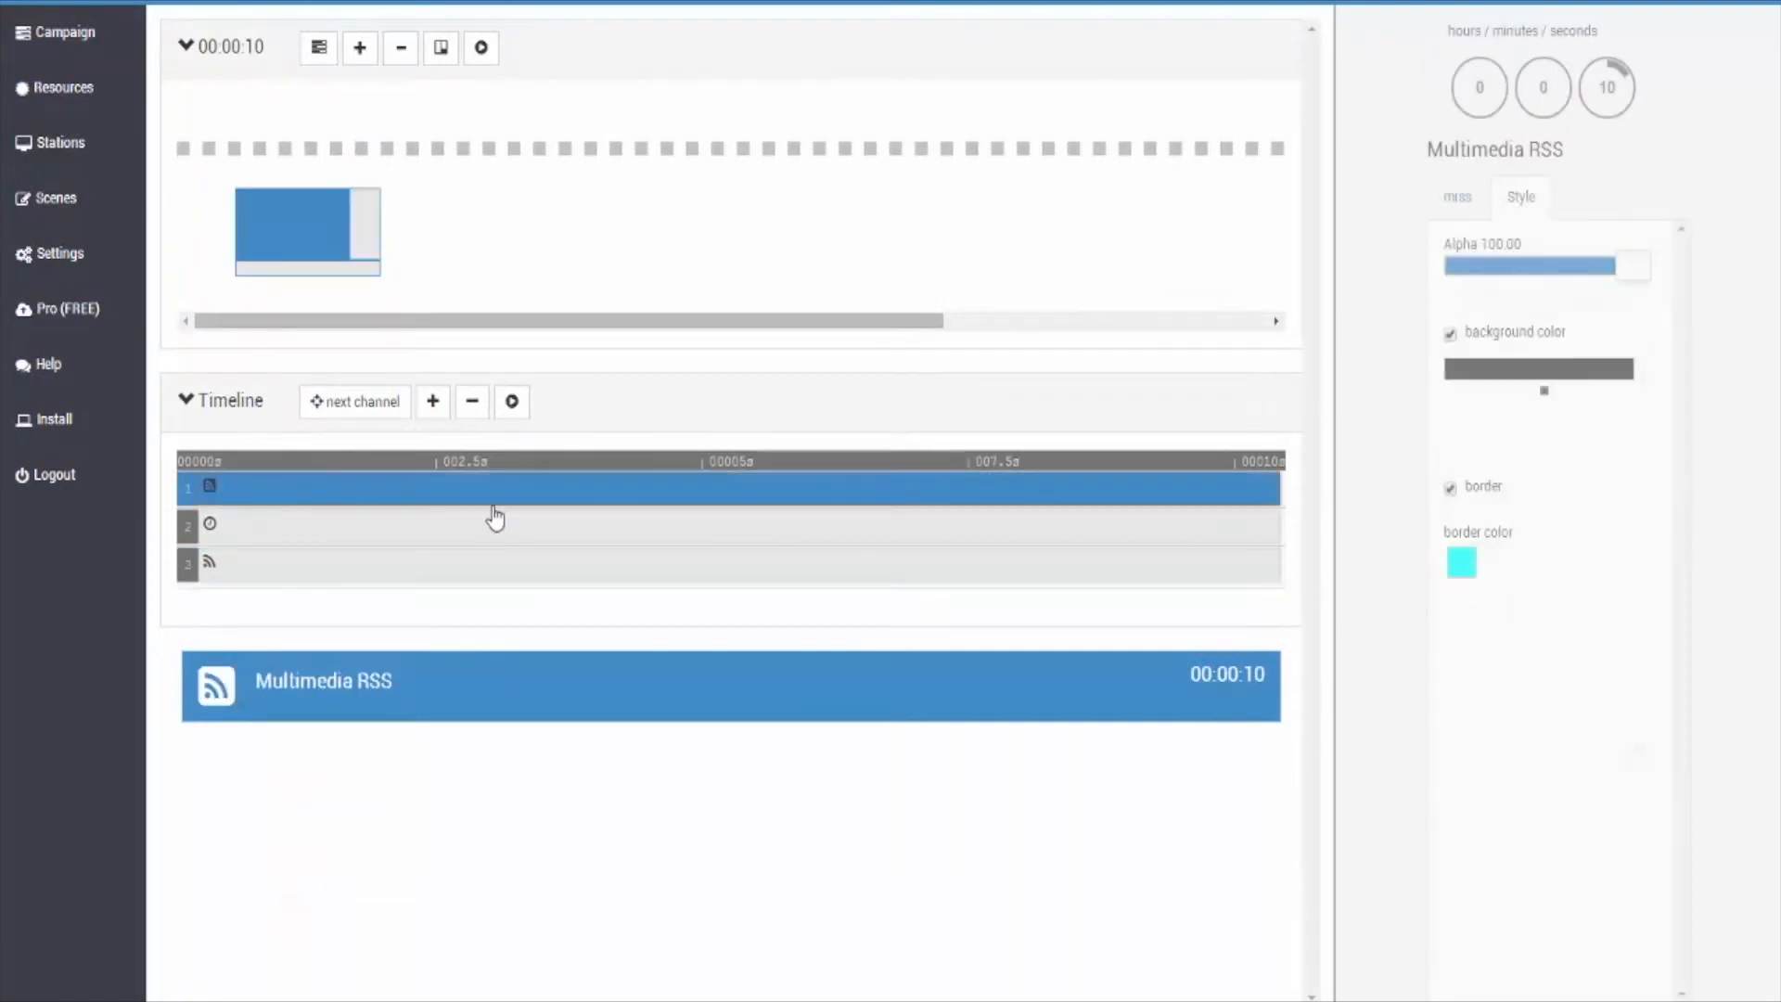
left_click(432, 400)
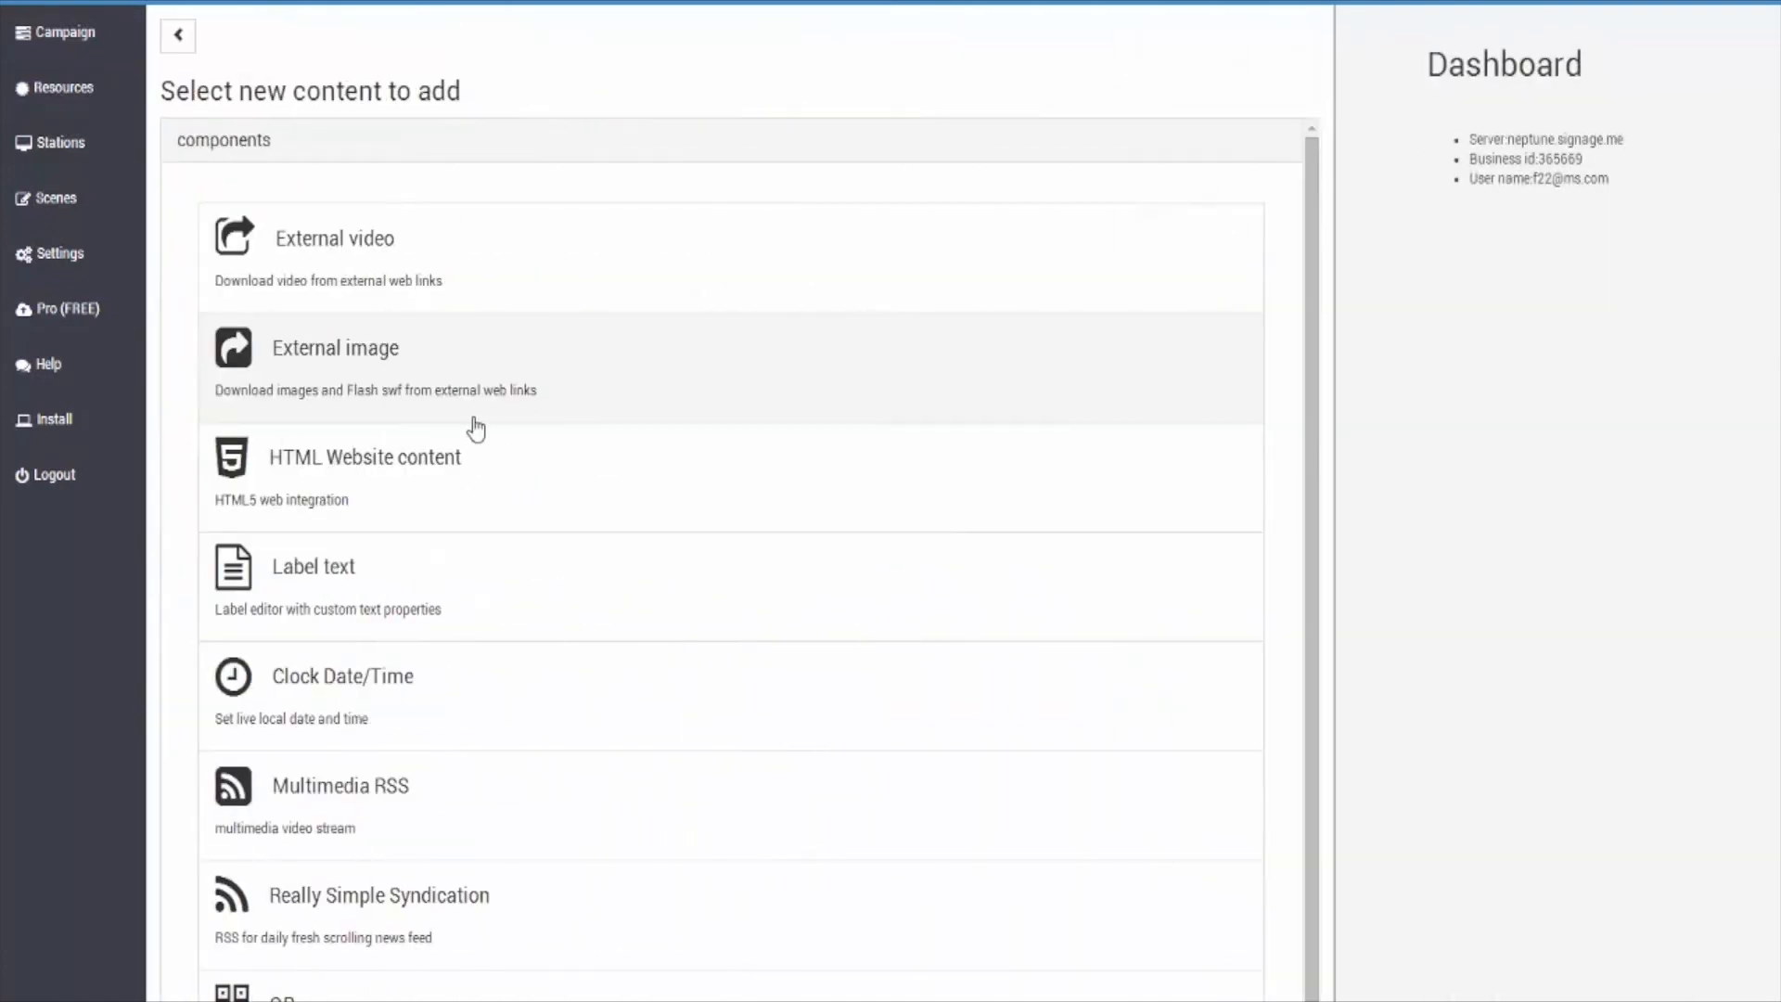
left_click(242, 151)
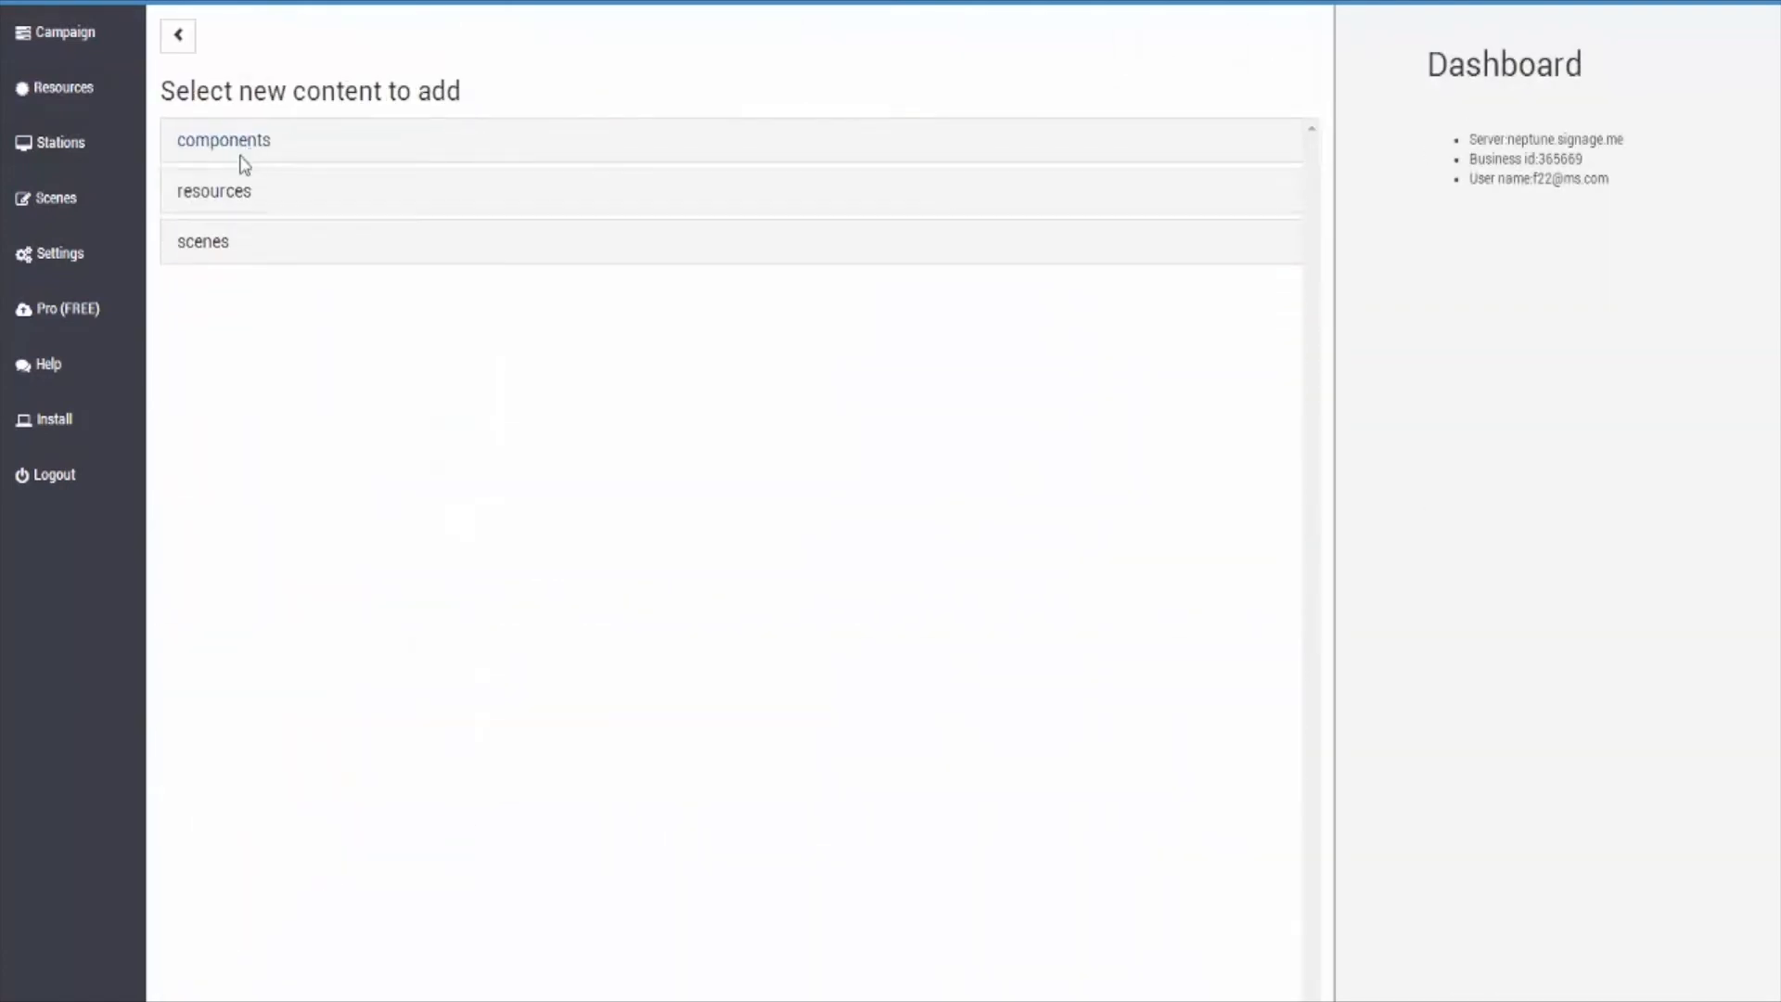
left_click(231, 193)
scroll(378, 464, "down", 1)
scroll(426, 511, "down", 1)
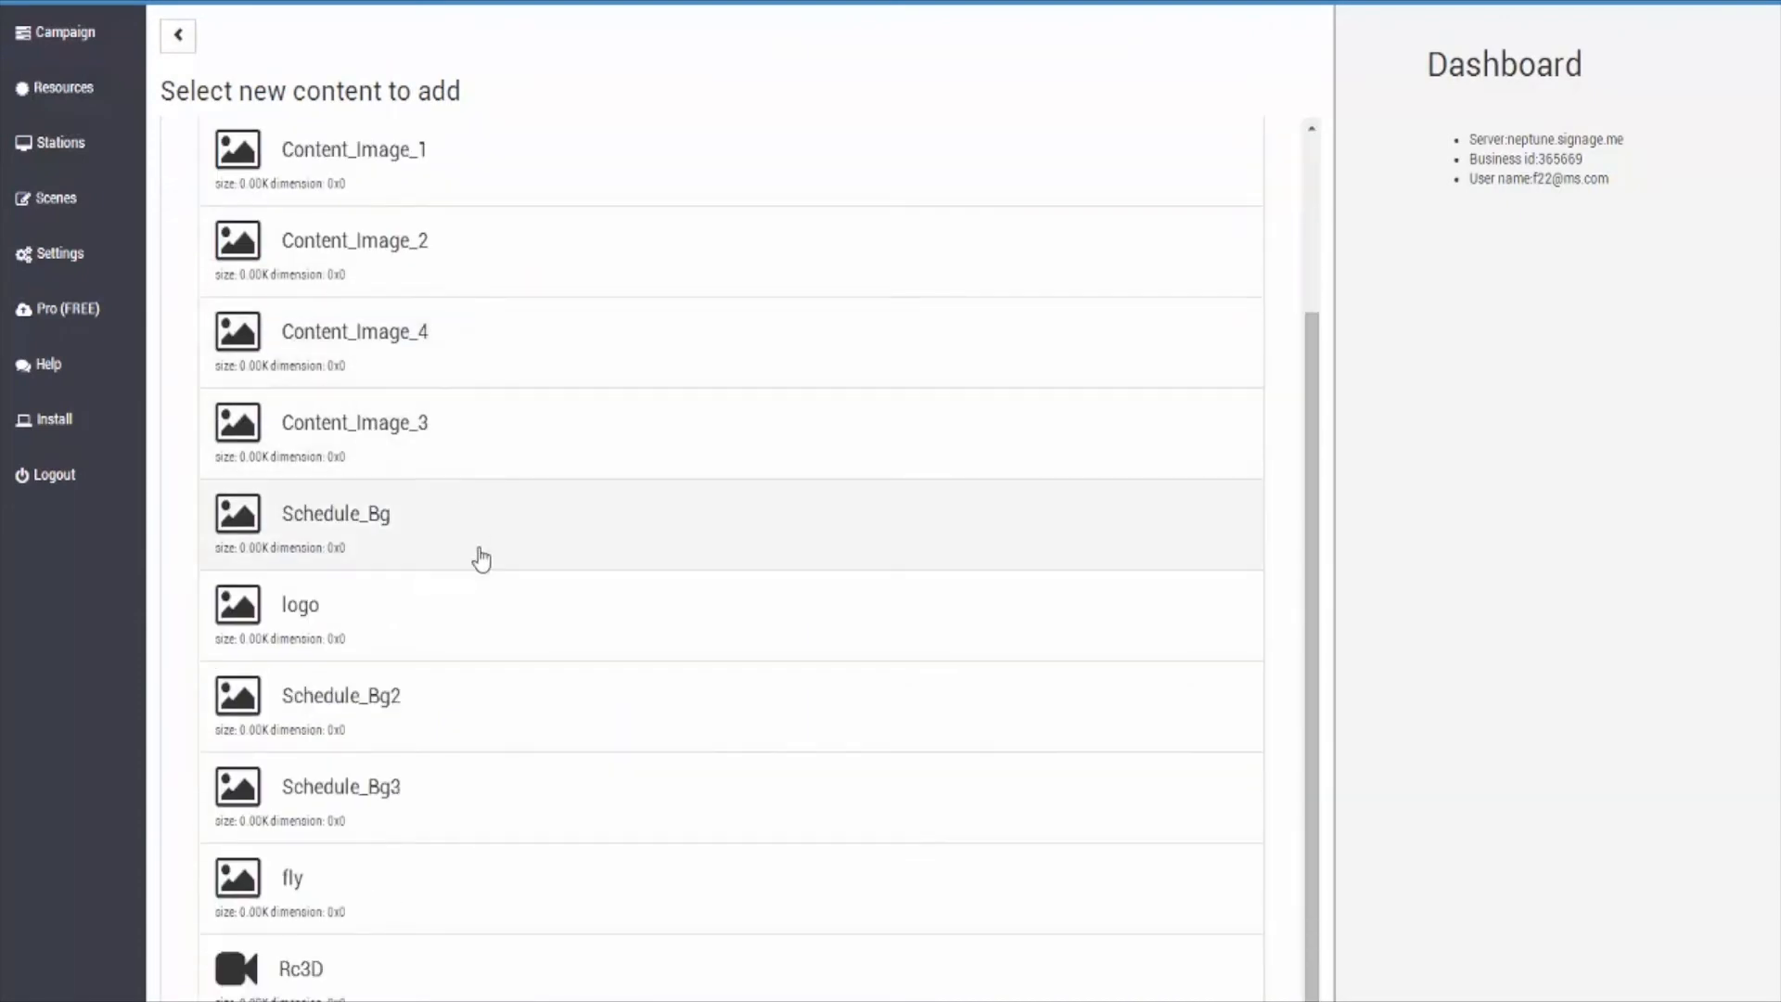
left_click(344, 974)
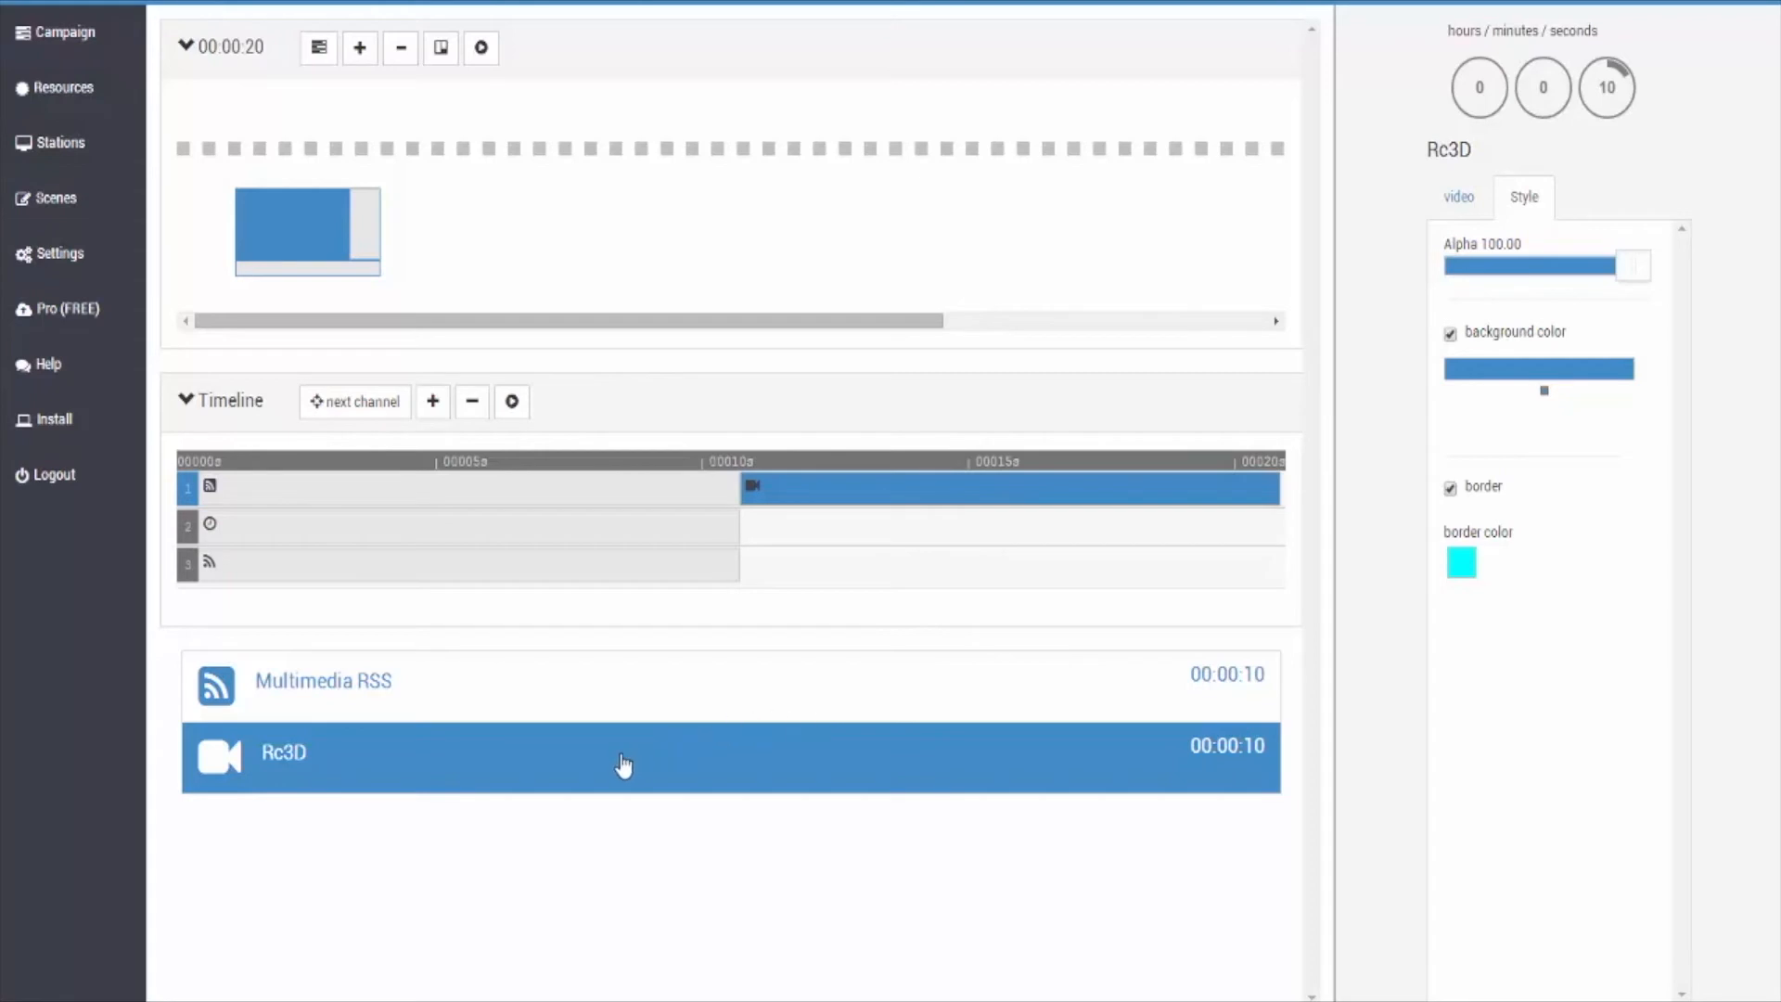
Step: Move the Rc3D video ahead of Multimedia RSS in channel 1 and set its duration to 30 seconds
left_click_drag(624, 762, 632, 680)
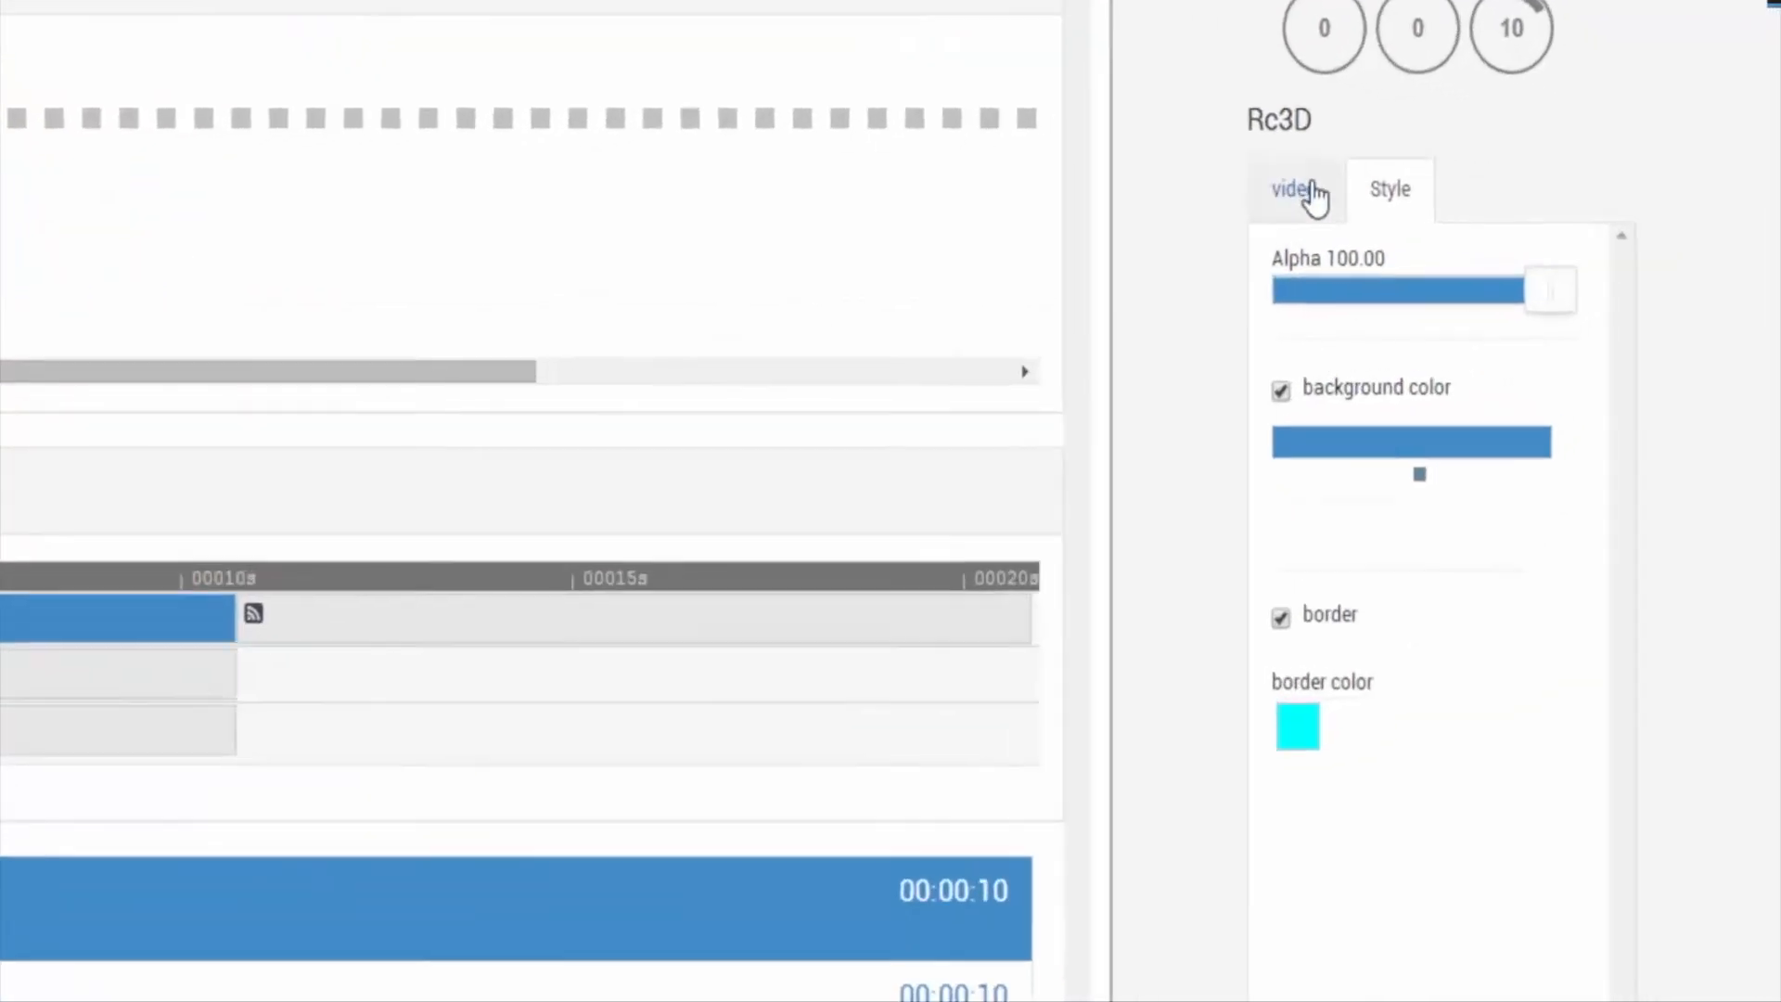
left_click(1461, 199)
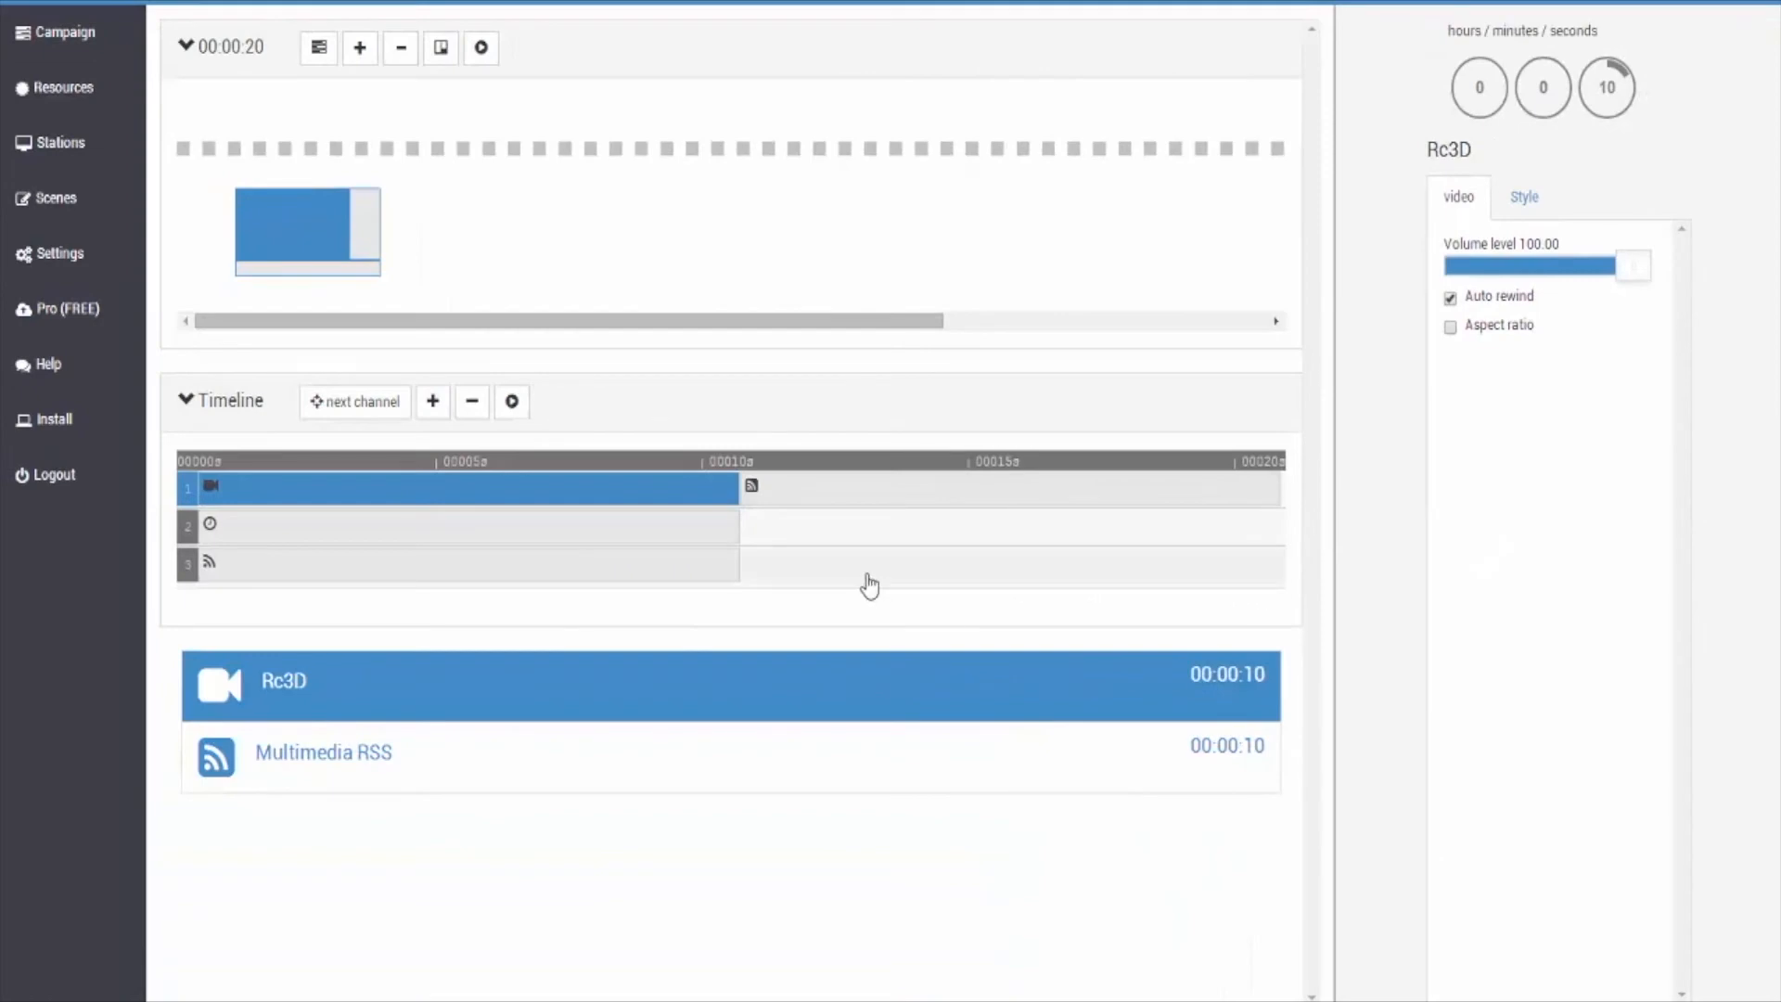
left_click(1610, 87)
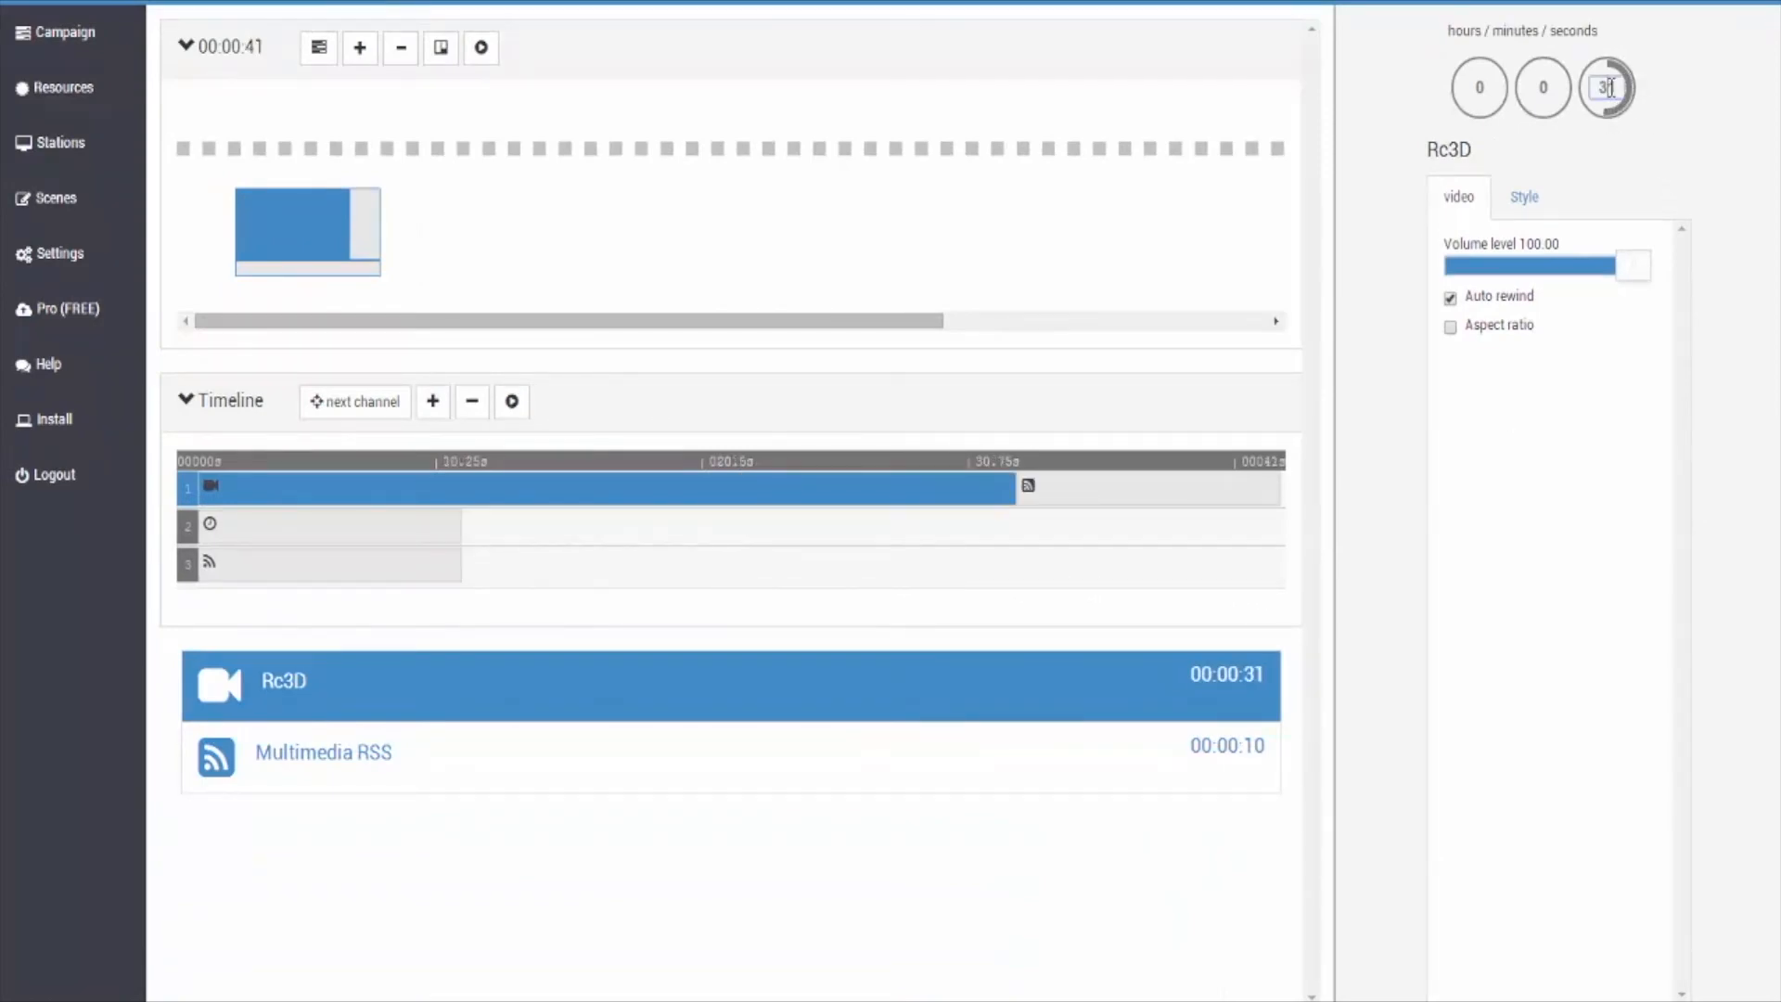
type("0")
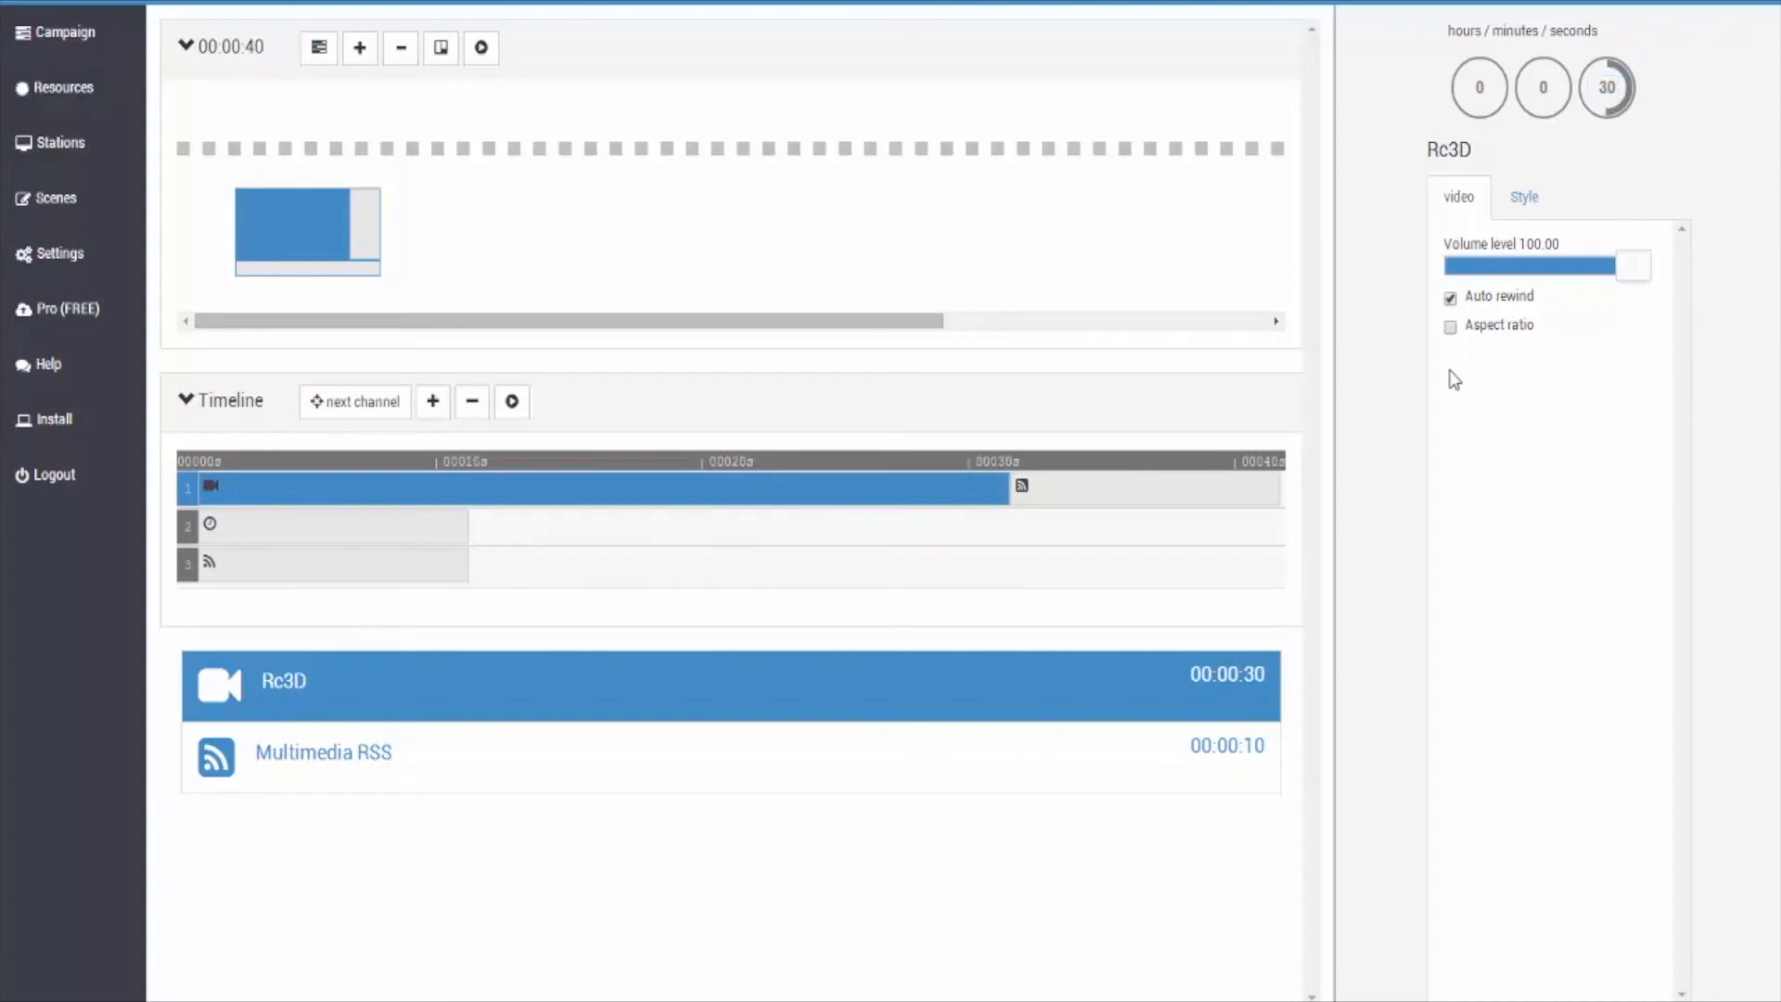
left_click(1072, 501)
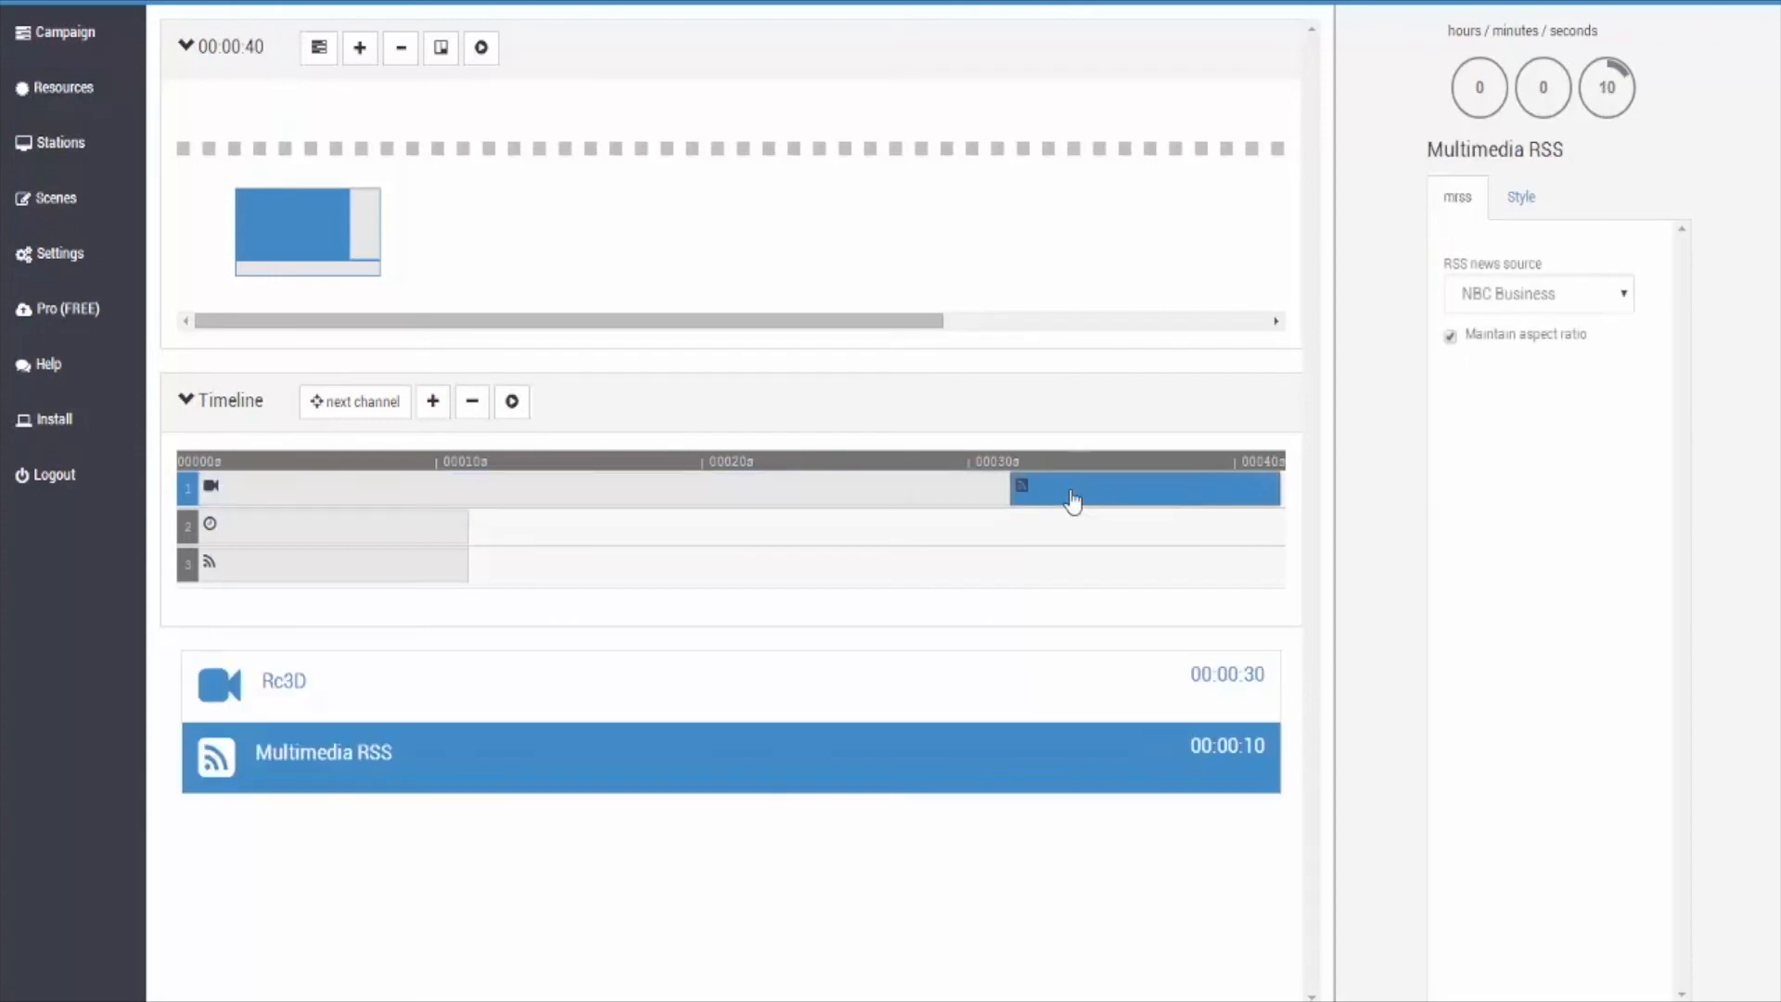
left_click(940, 501)
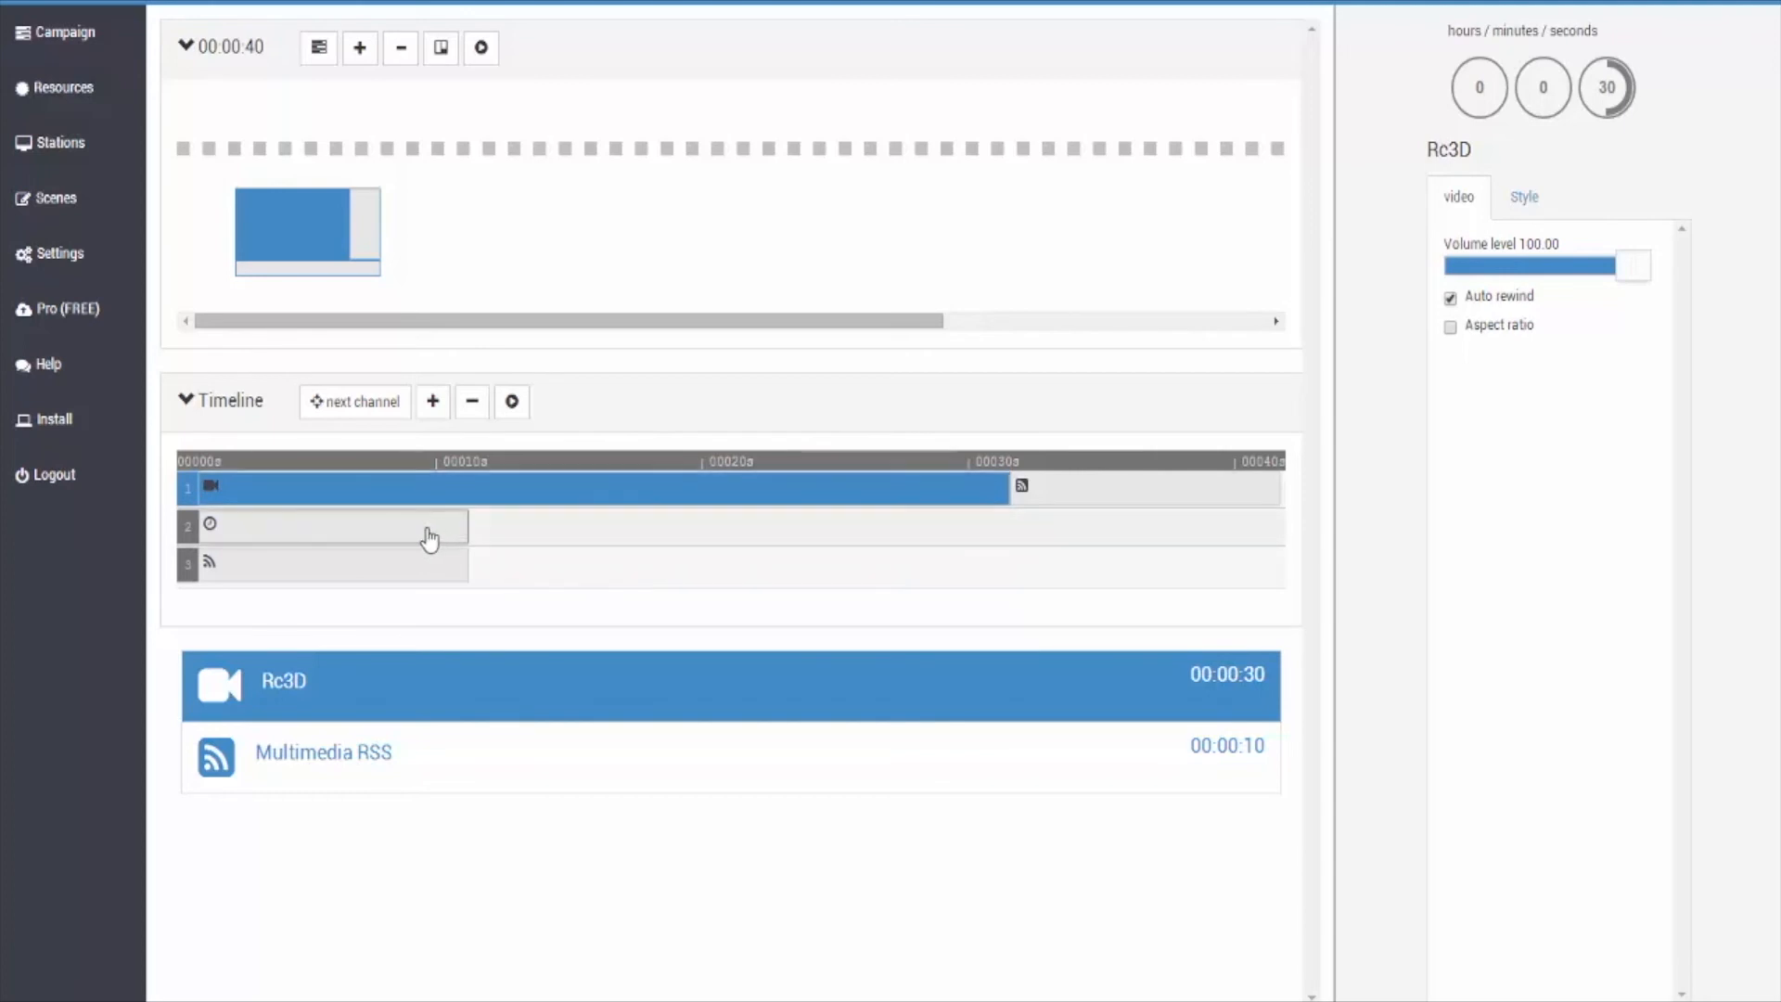
Step: Add the fly image resource to channel 2 of the timeline
left_click(365, 409)
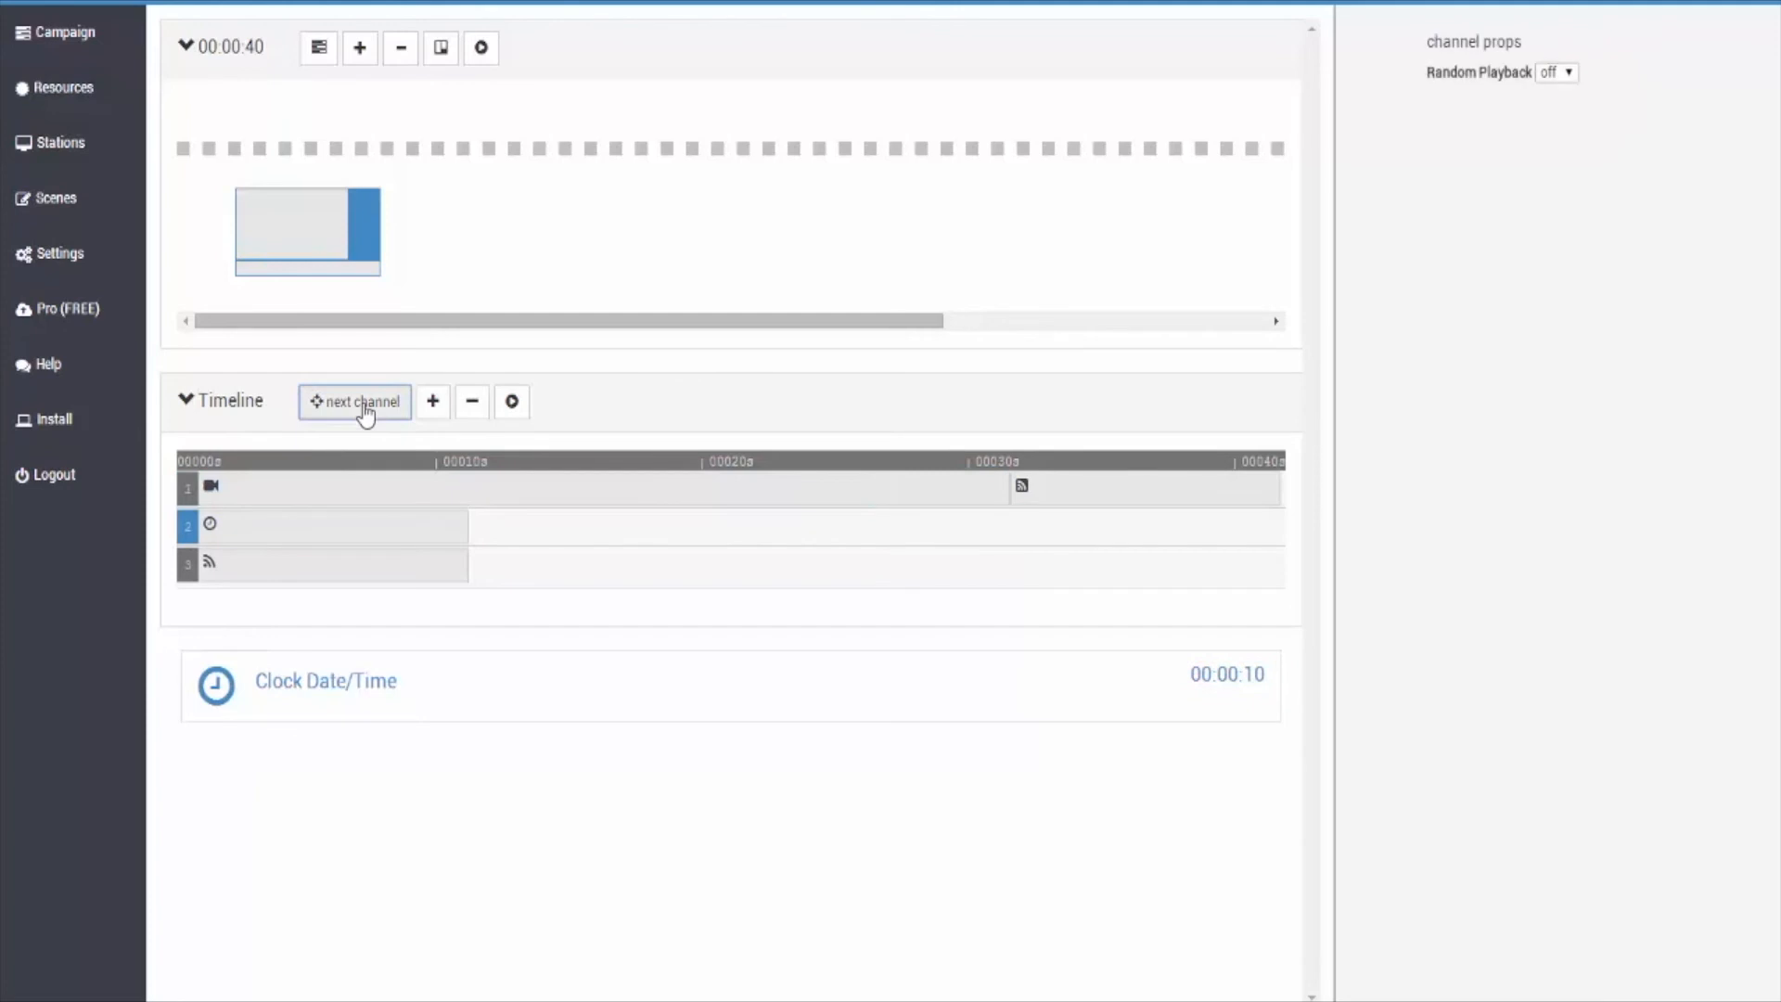
left_click(366, 550)
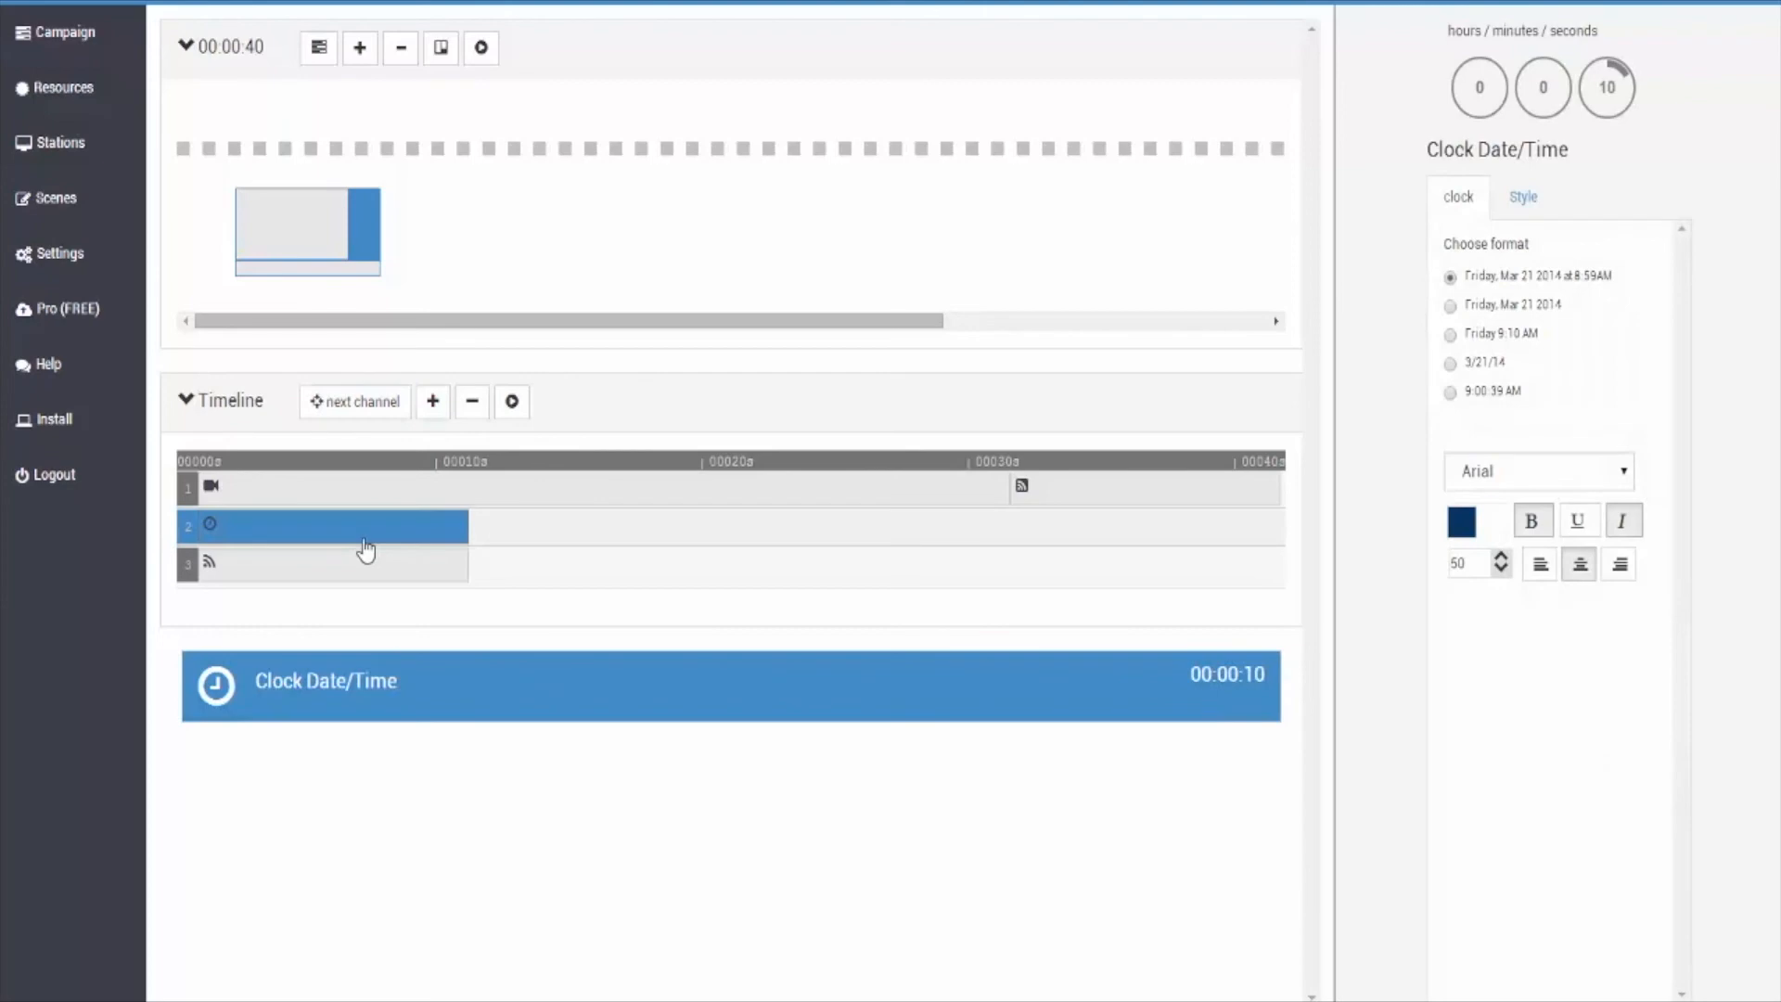
left_click(432, 401)
scroll(371, 464, "down", 1)
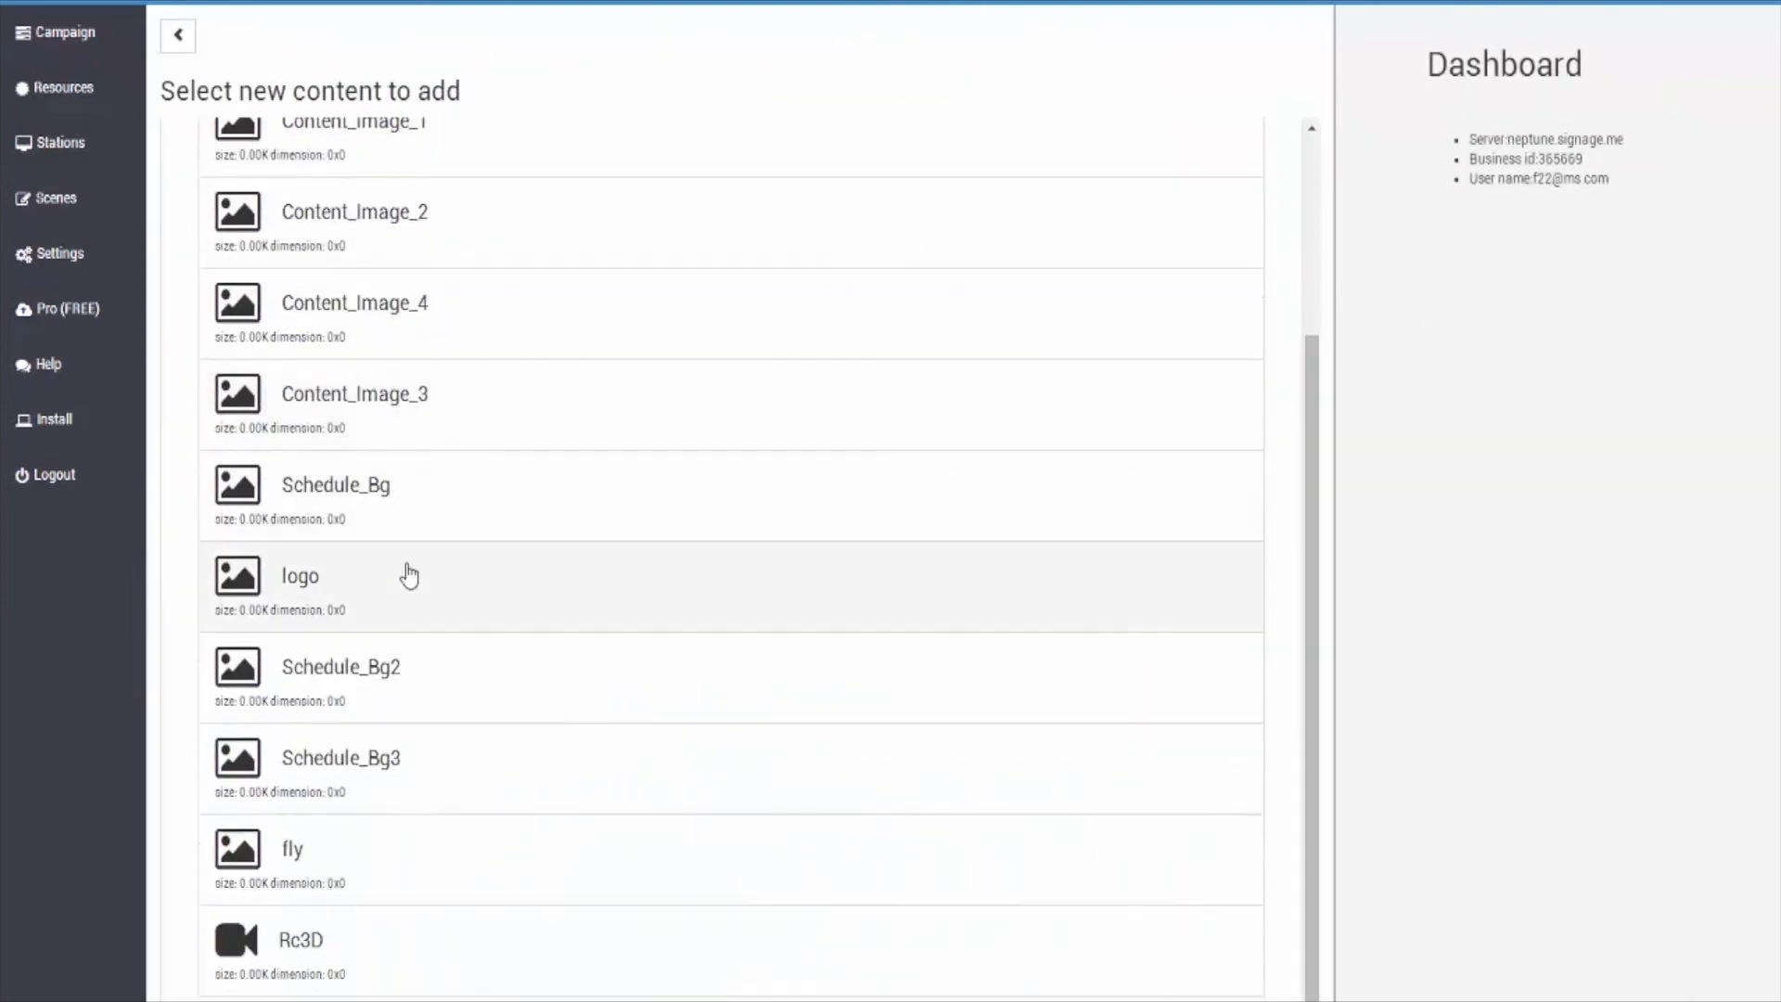
left_click(386, 869)
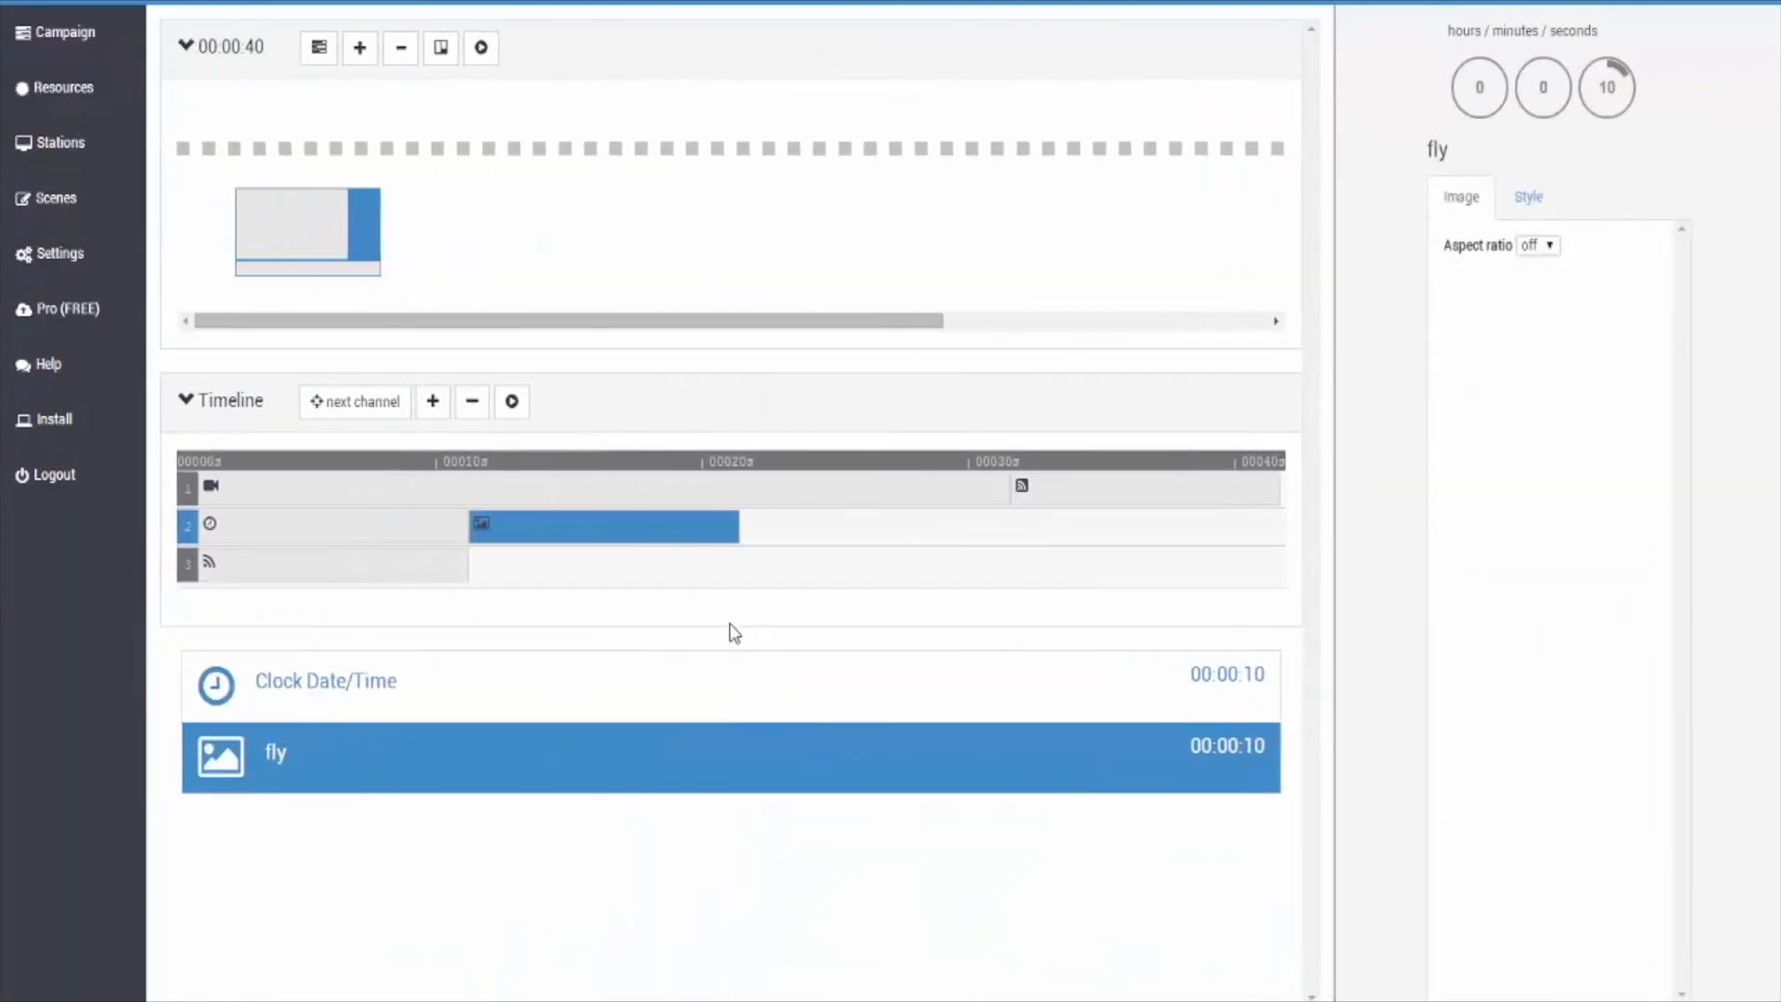
Step: Move the fly image ahead of Clock Date/Time in channel 2 and preview the timeline
left_click(339, 536)
left_click(491, 527)
left_click_drag(600, 763, 614, 700)
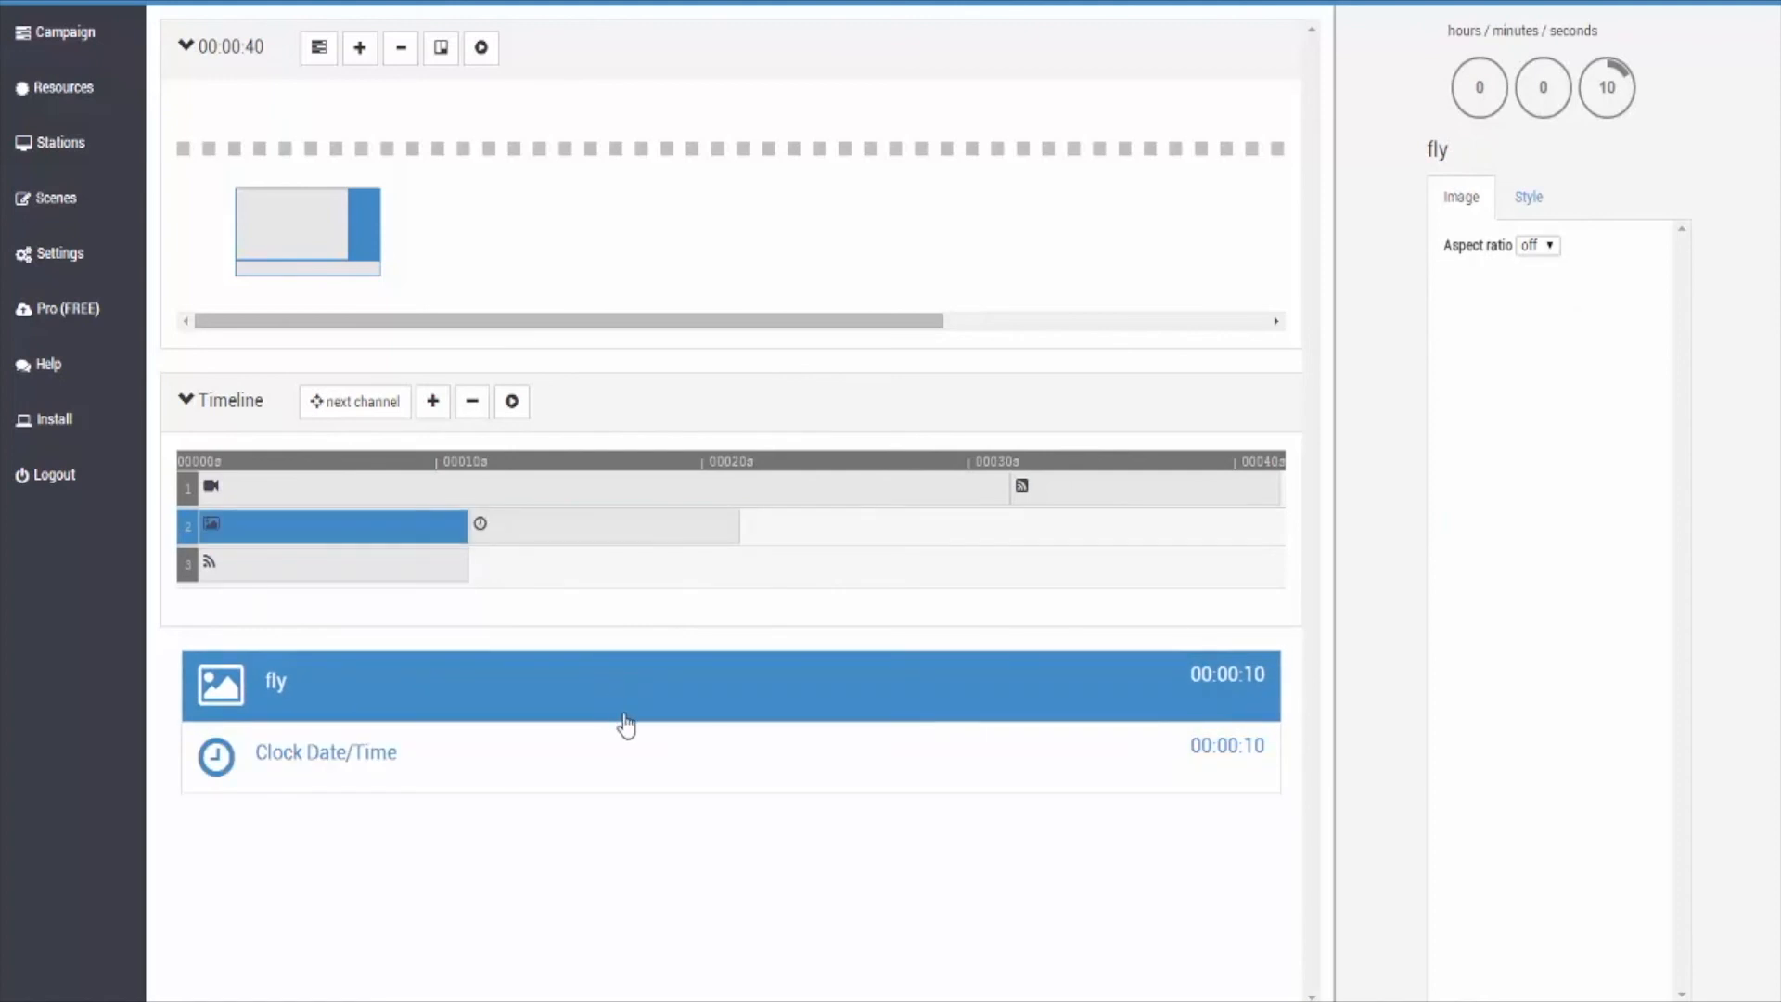
left_click(511, 405)
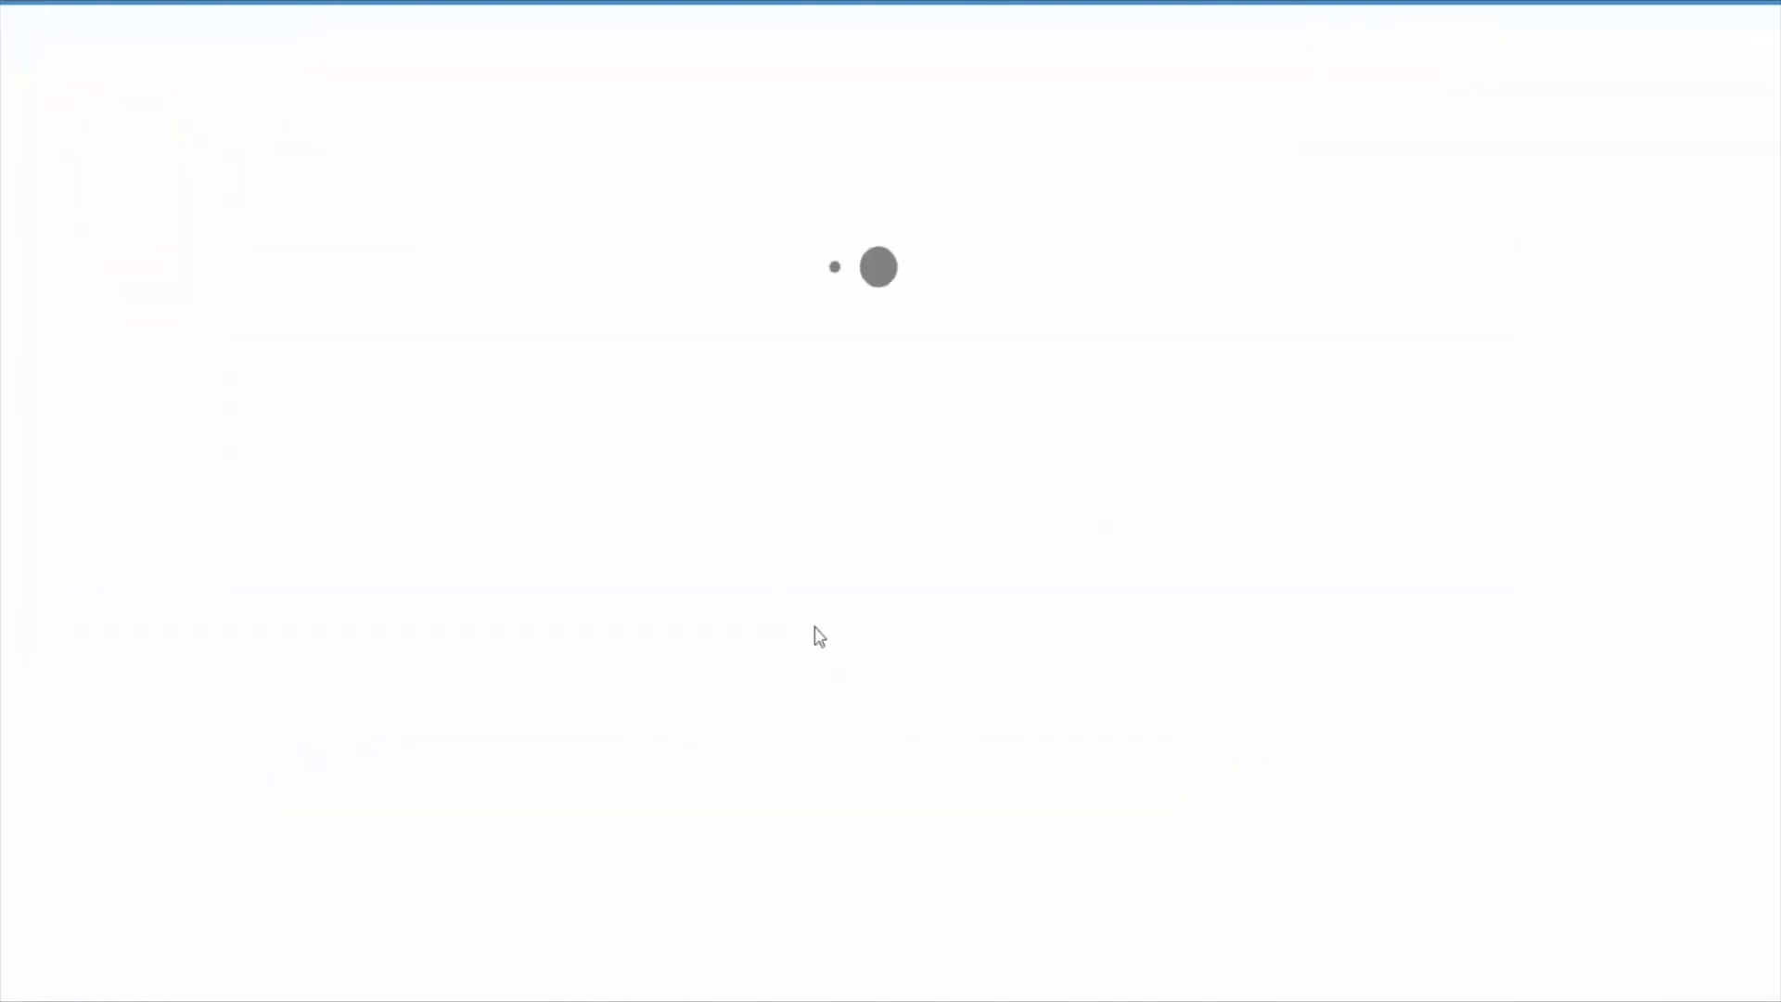